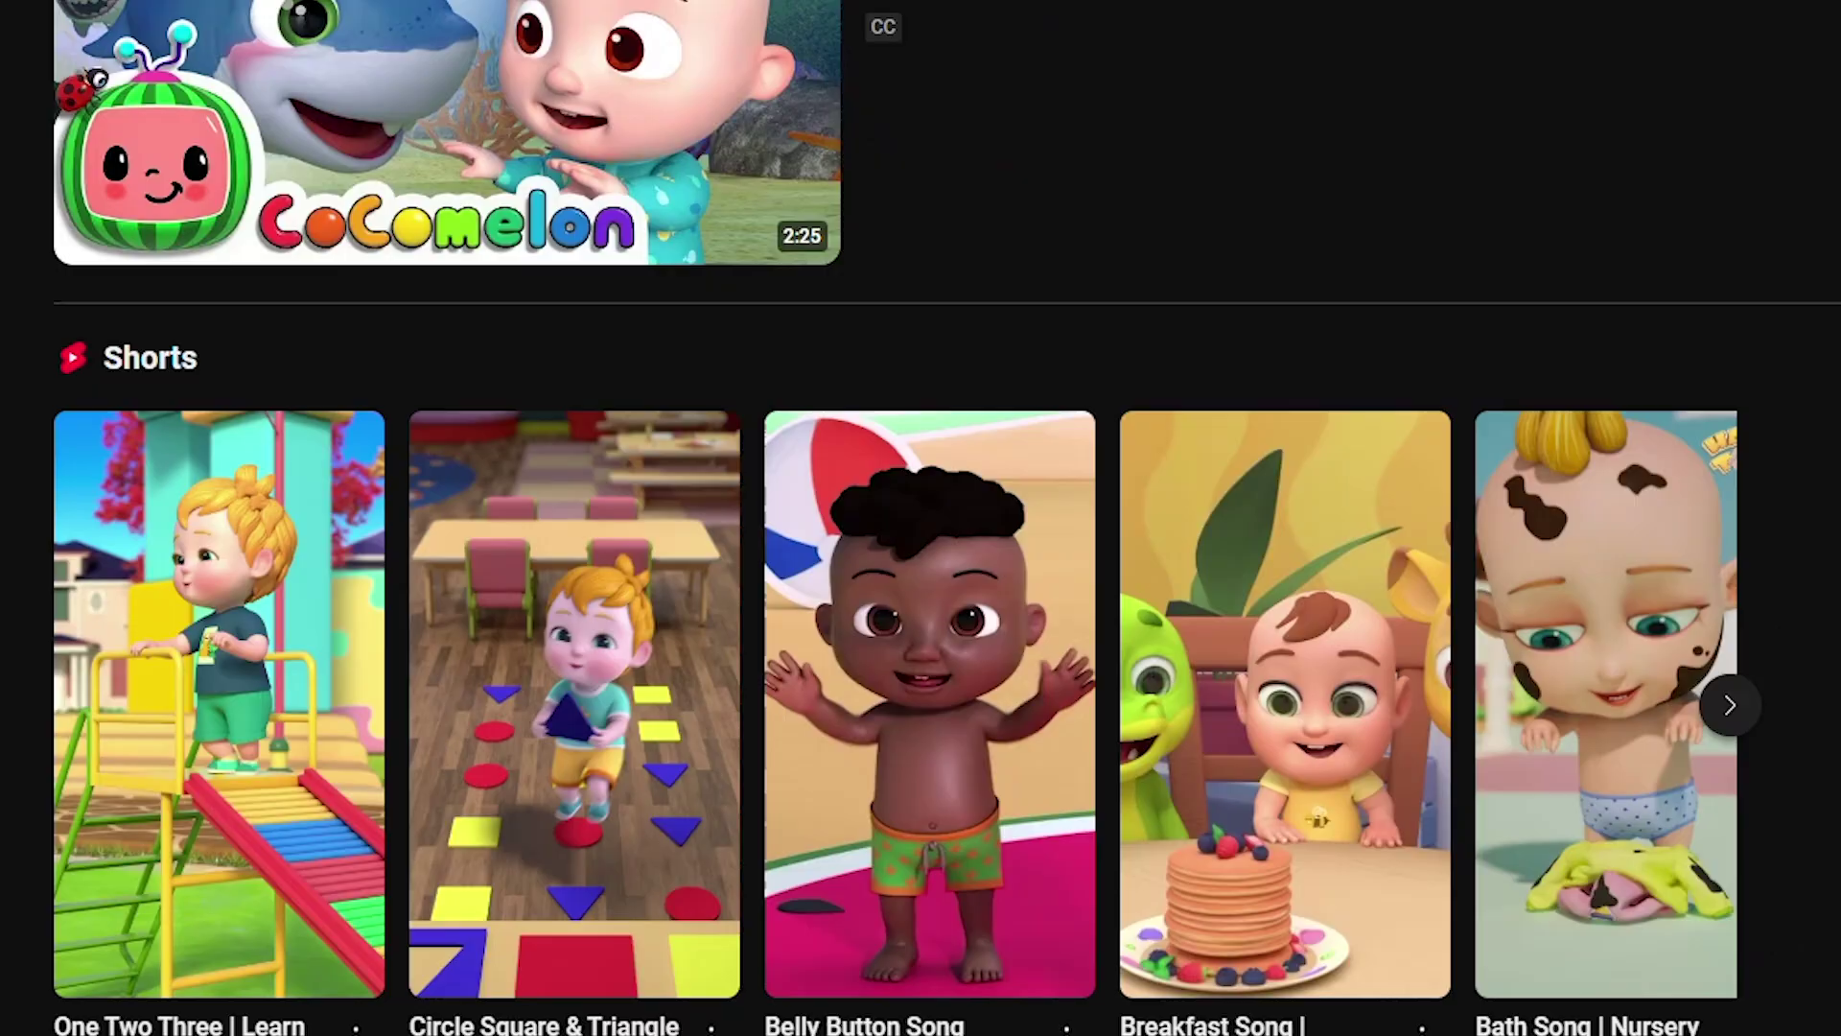
Scroll the YouTube video description down to its Transcript section
scroll(920, 518, "down", 15)
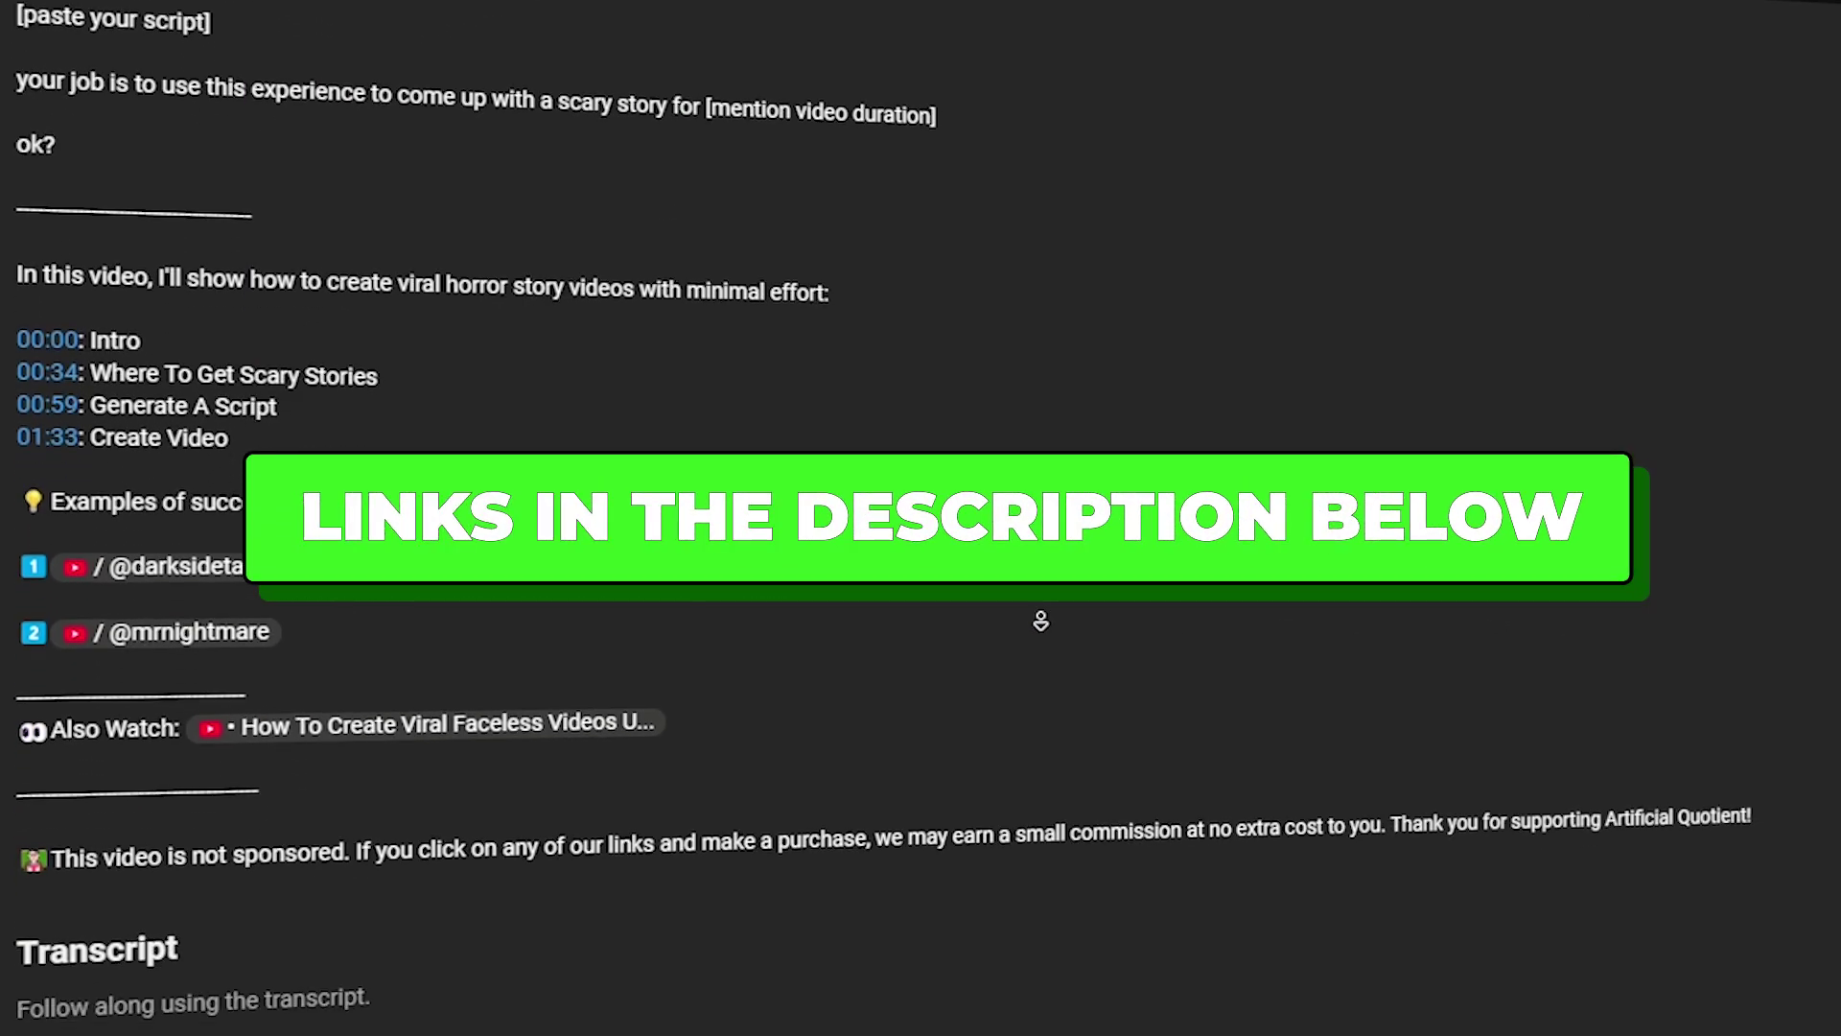
scroll(1041, 621, "down", 5)
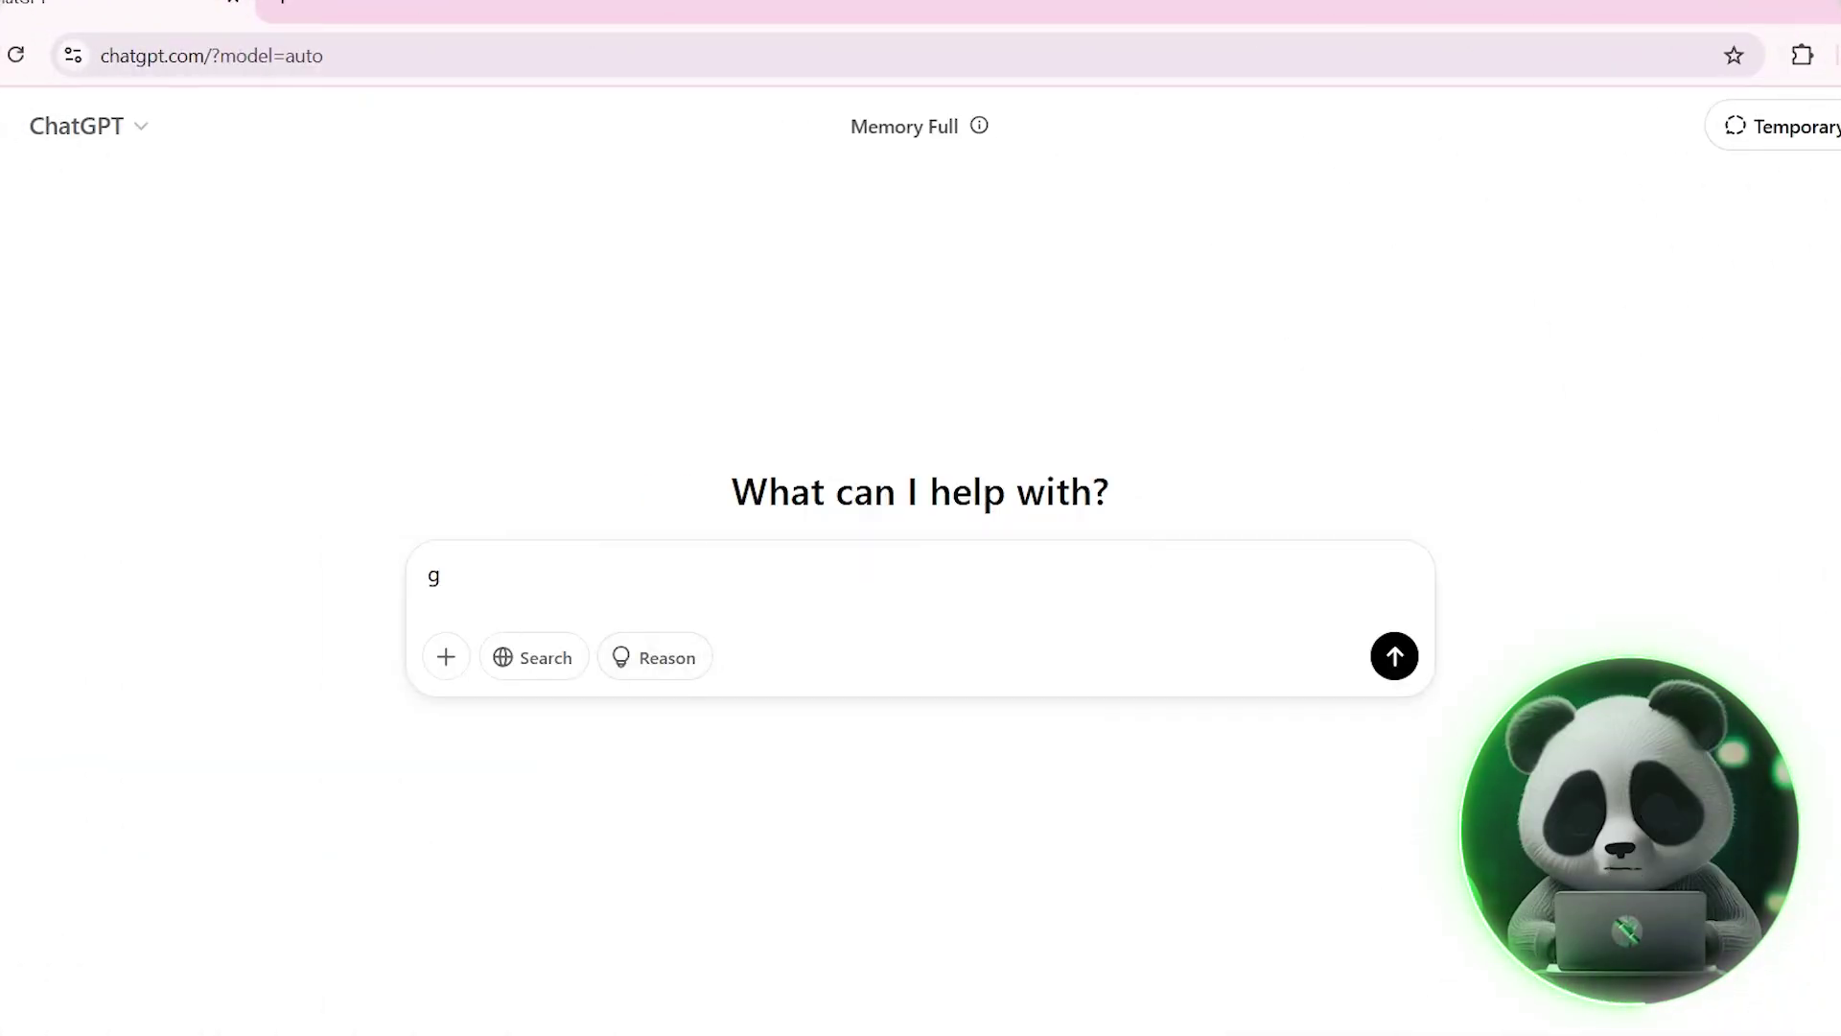
Ask ChatGPT for 10 creative kids' song ideas and select the ABC Lullaby line
type("me 10 creative kids' song idea")
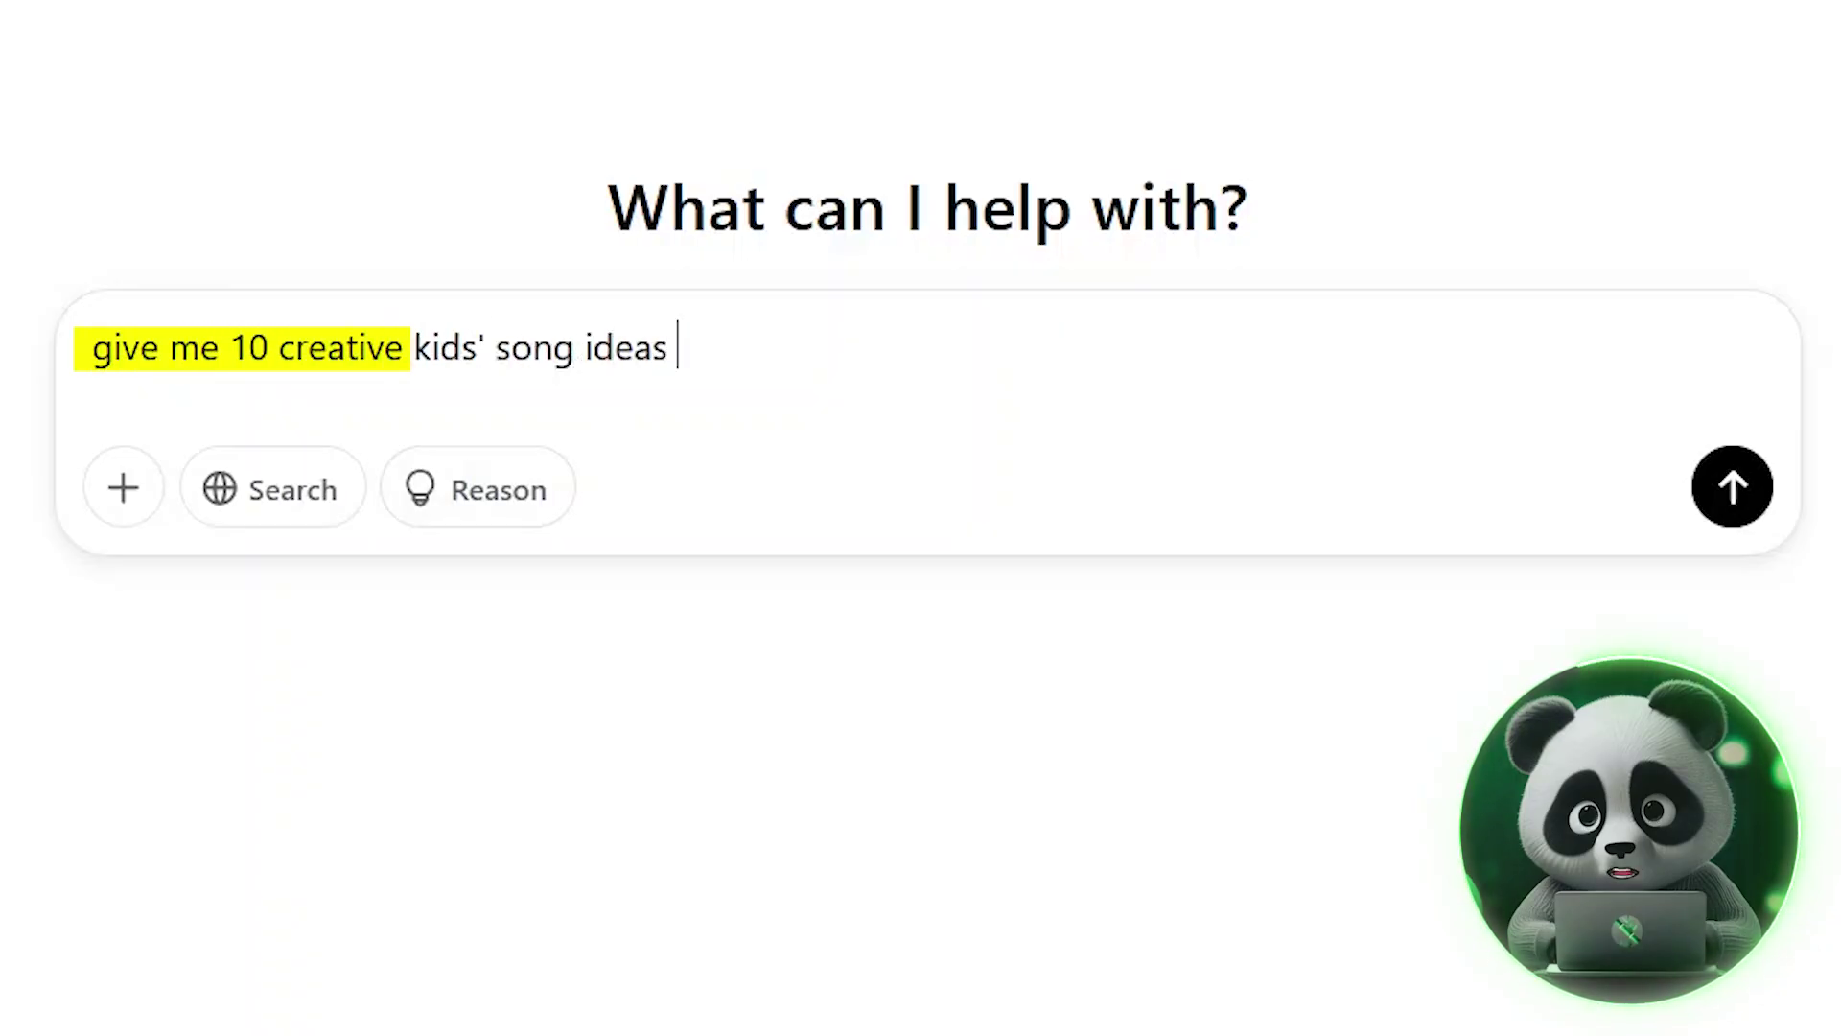
type("simple themes")
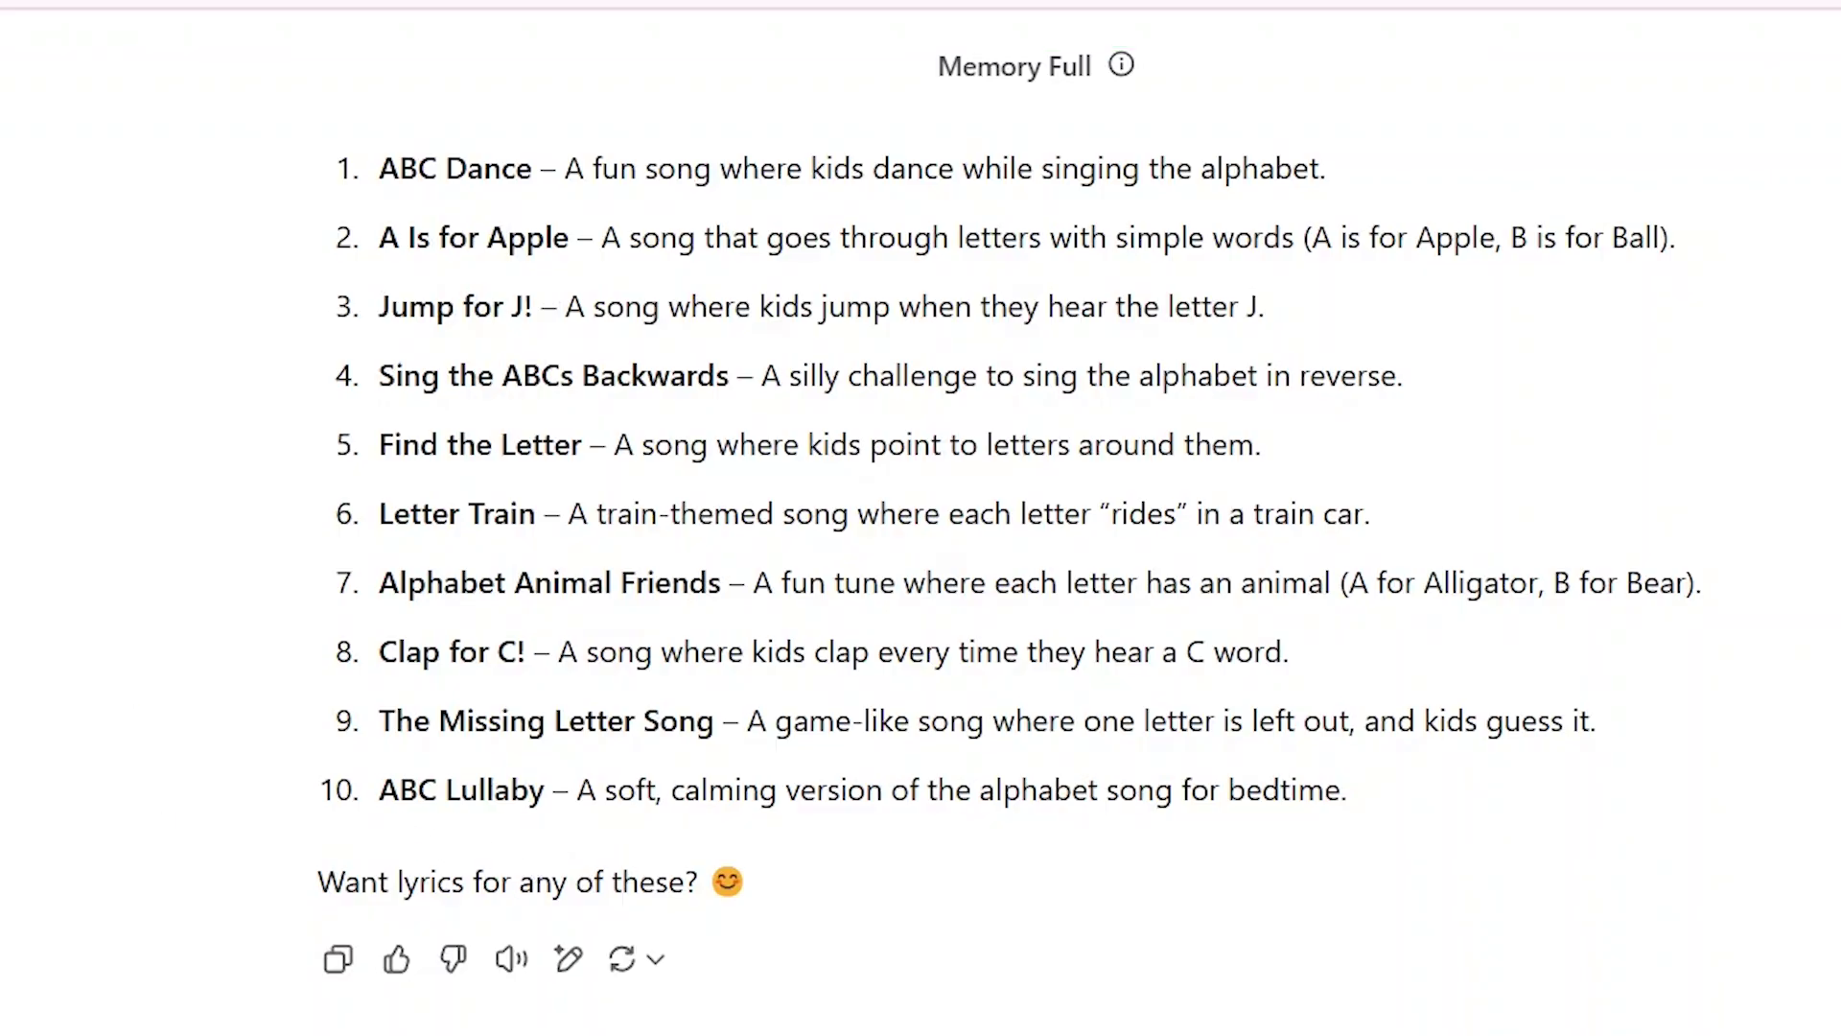
left_click_drag(380, 789, 1580, 779)
left_click(1581, 778)
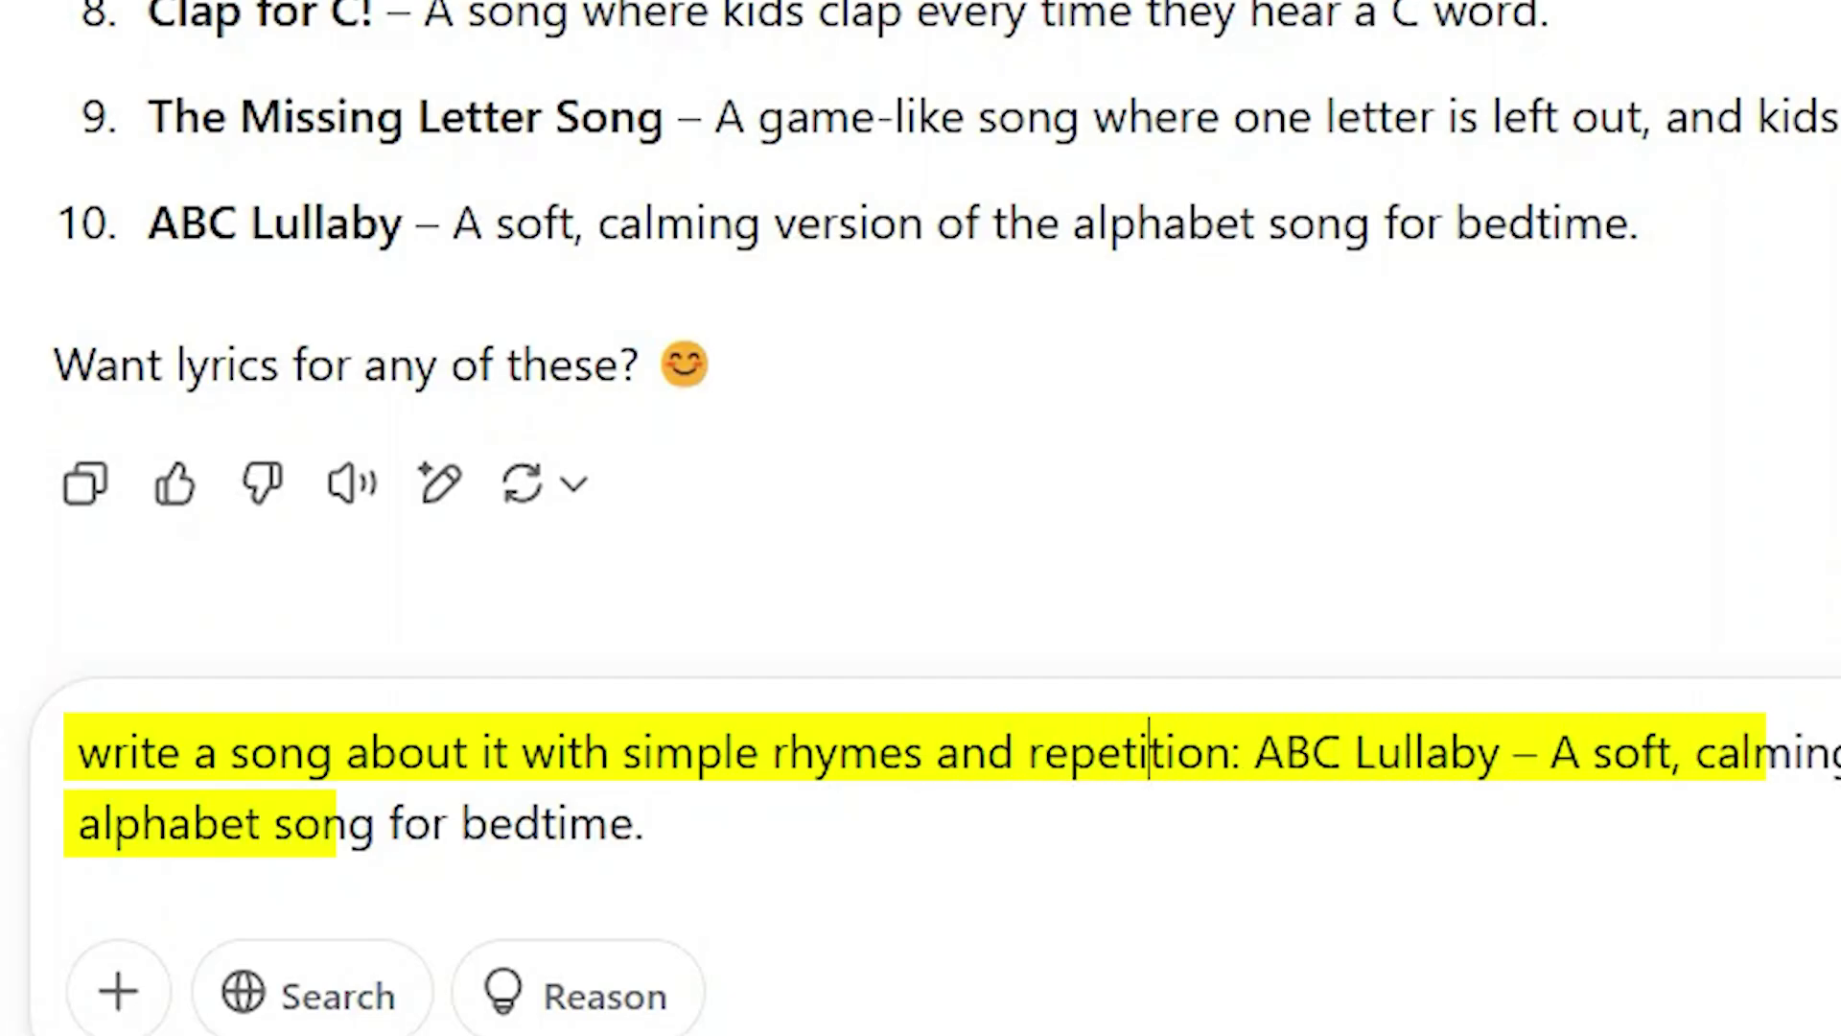
Send the request for rhyming, repetitive ABC Lullaby lyrics and review the generated verses
key("Return")
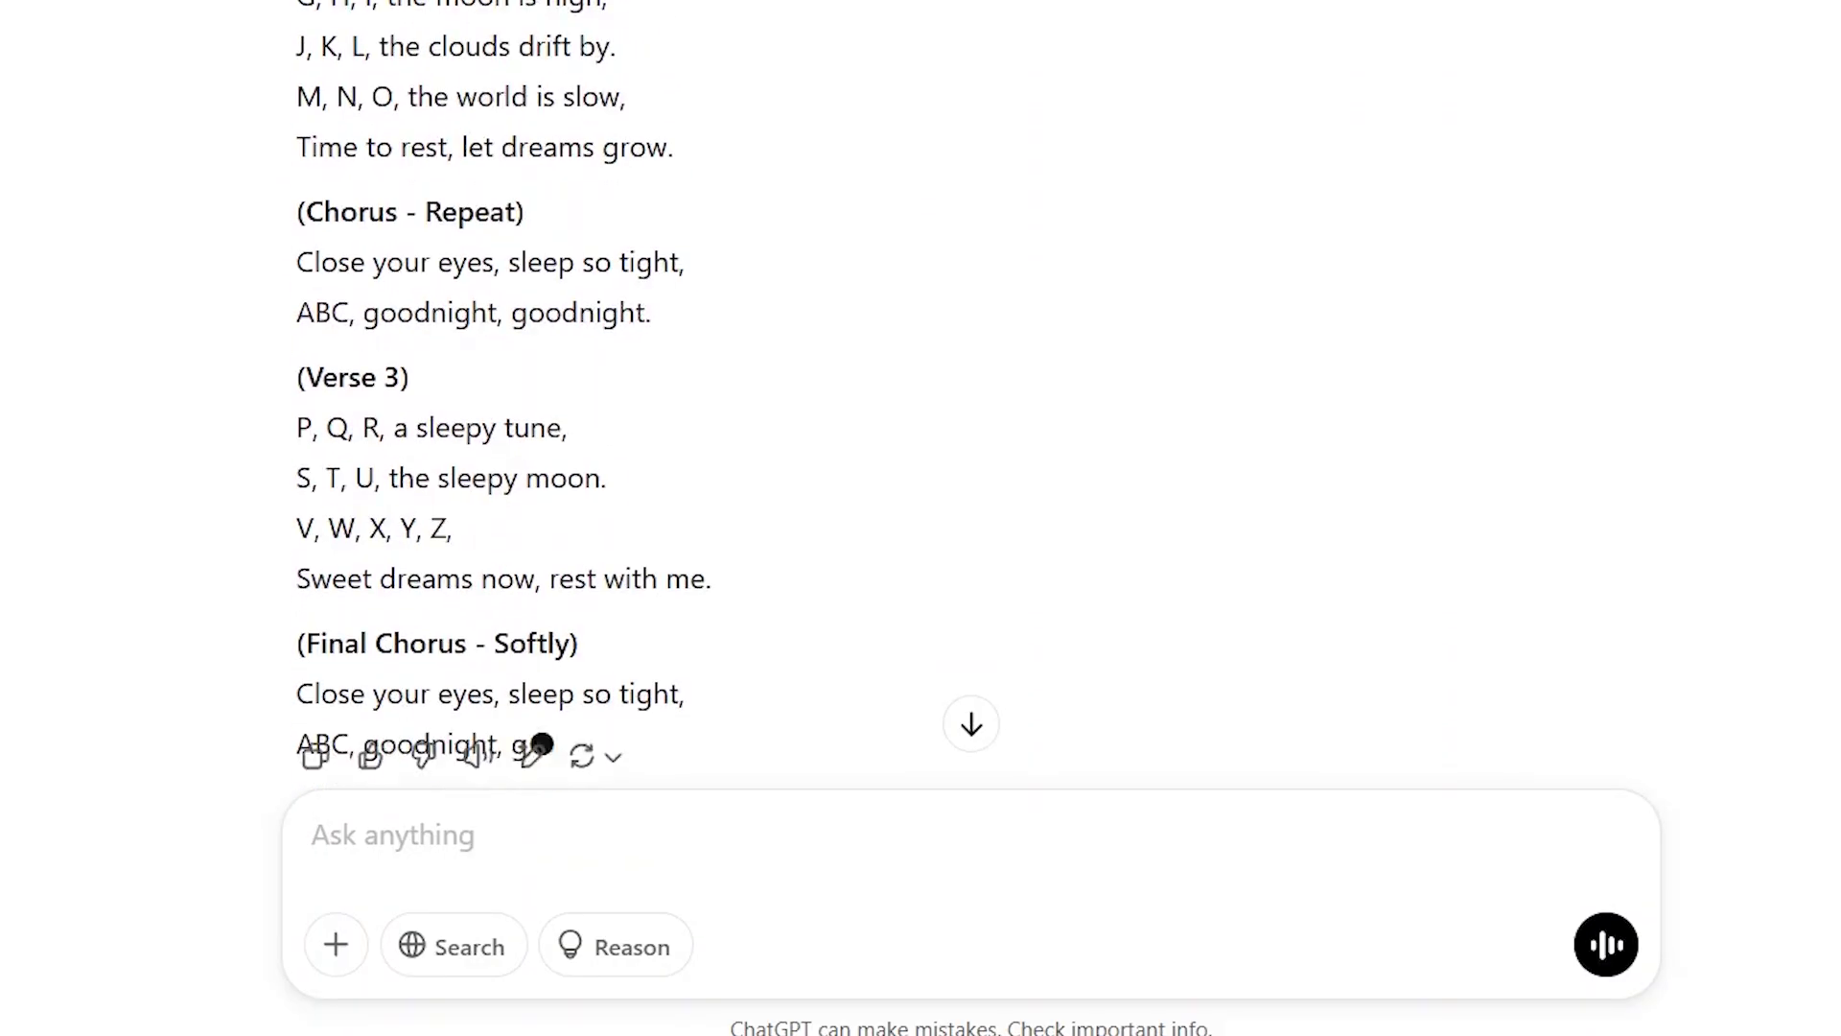
scroll(1115, 374, "up", 8)
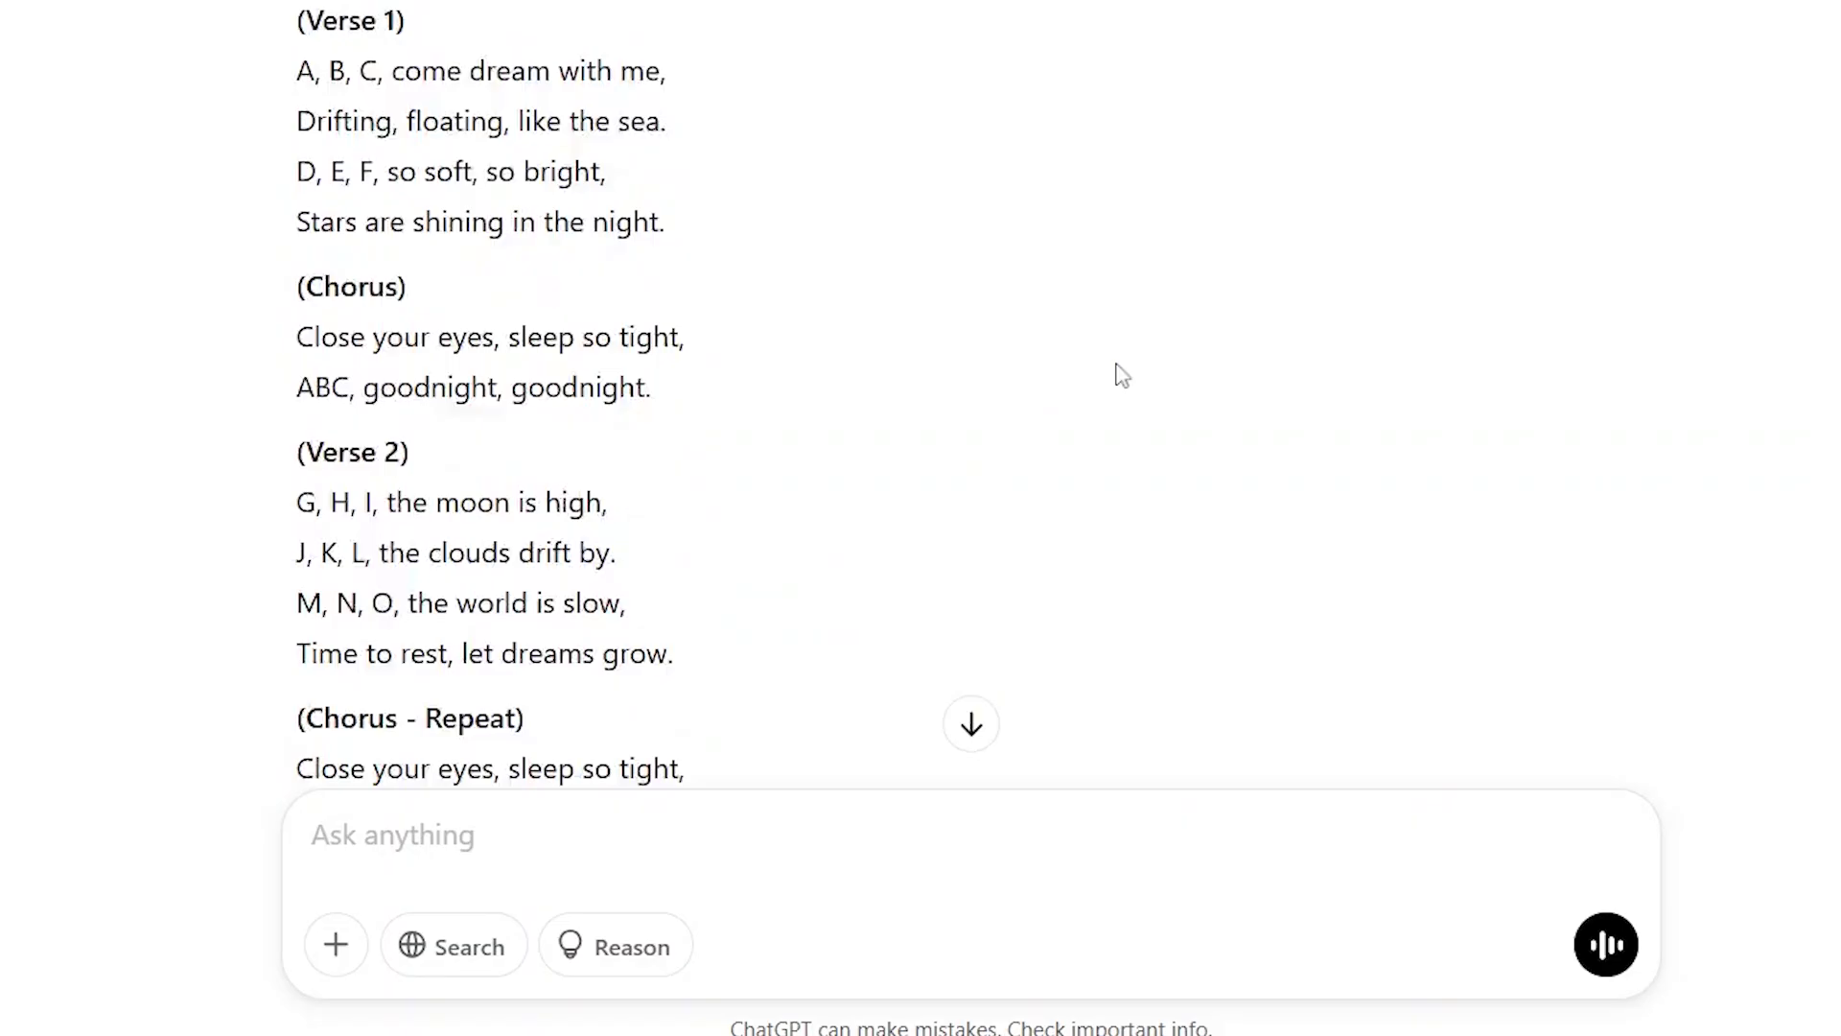
scroll(1122, 374, "down", 8)
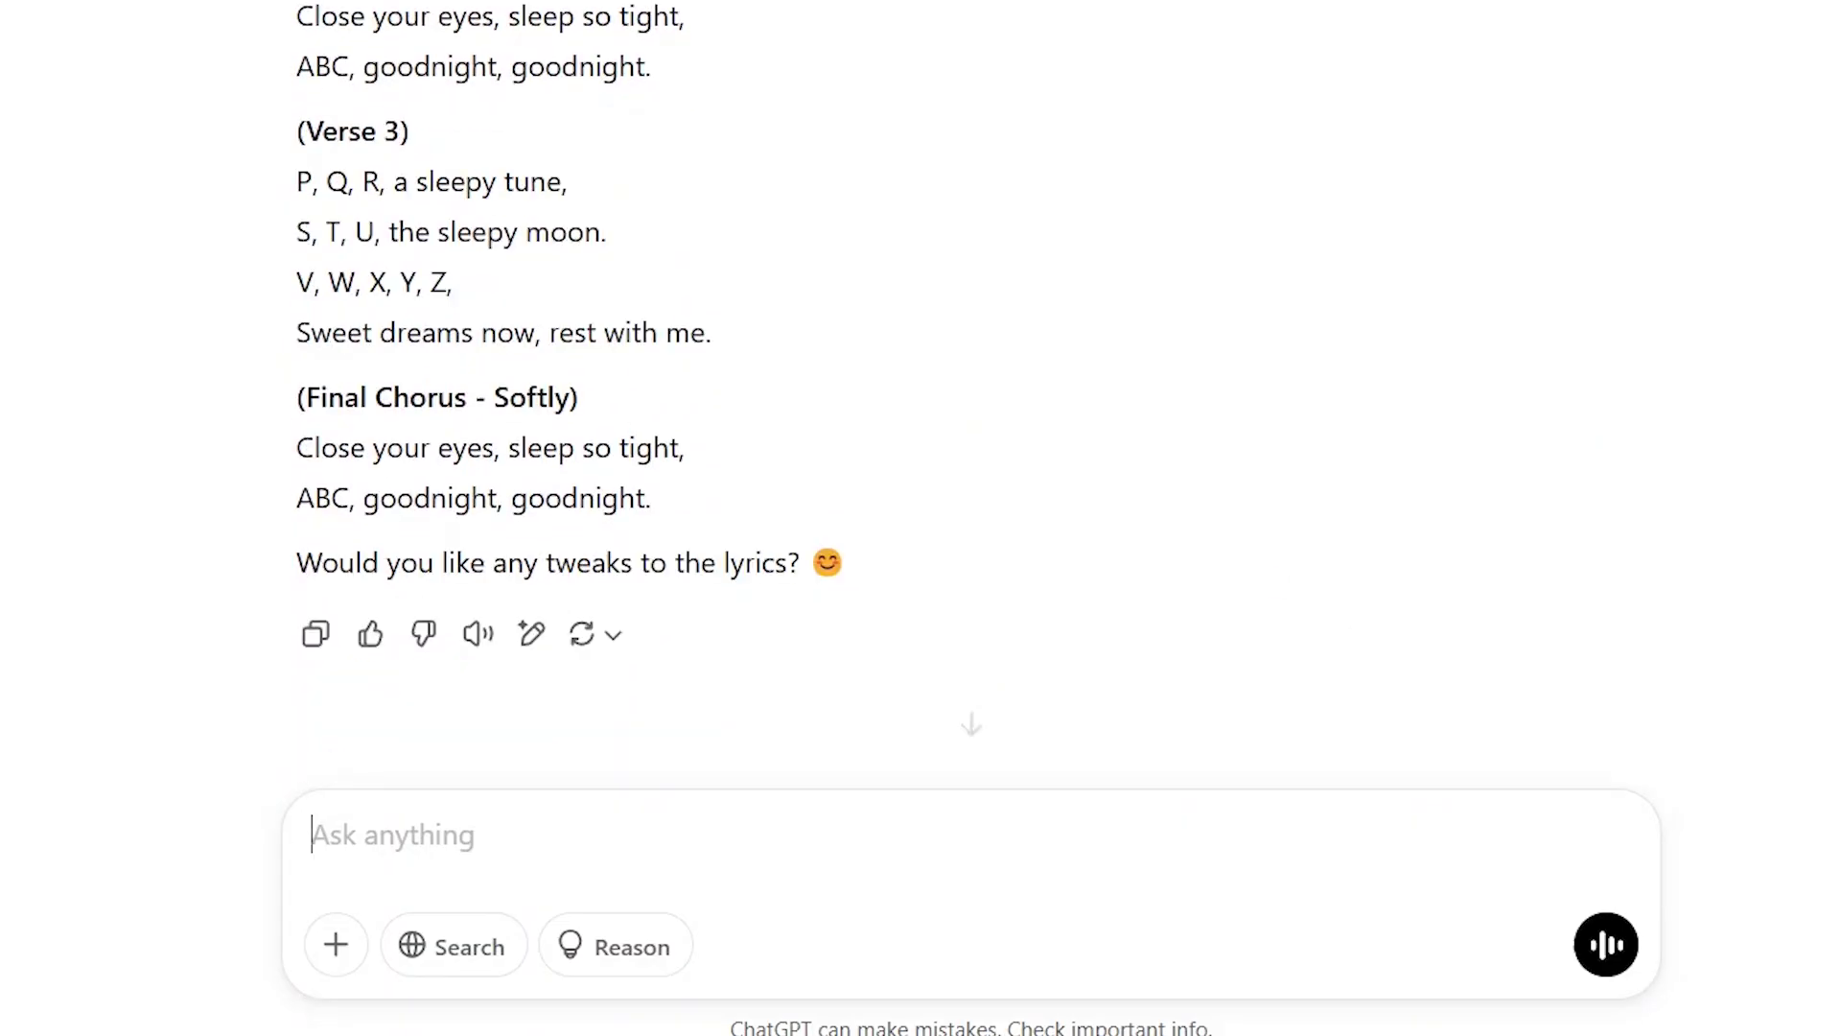
scroll(1122, 374, "up", 9)
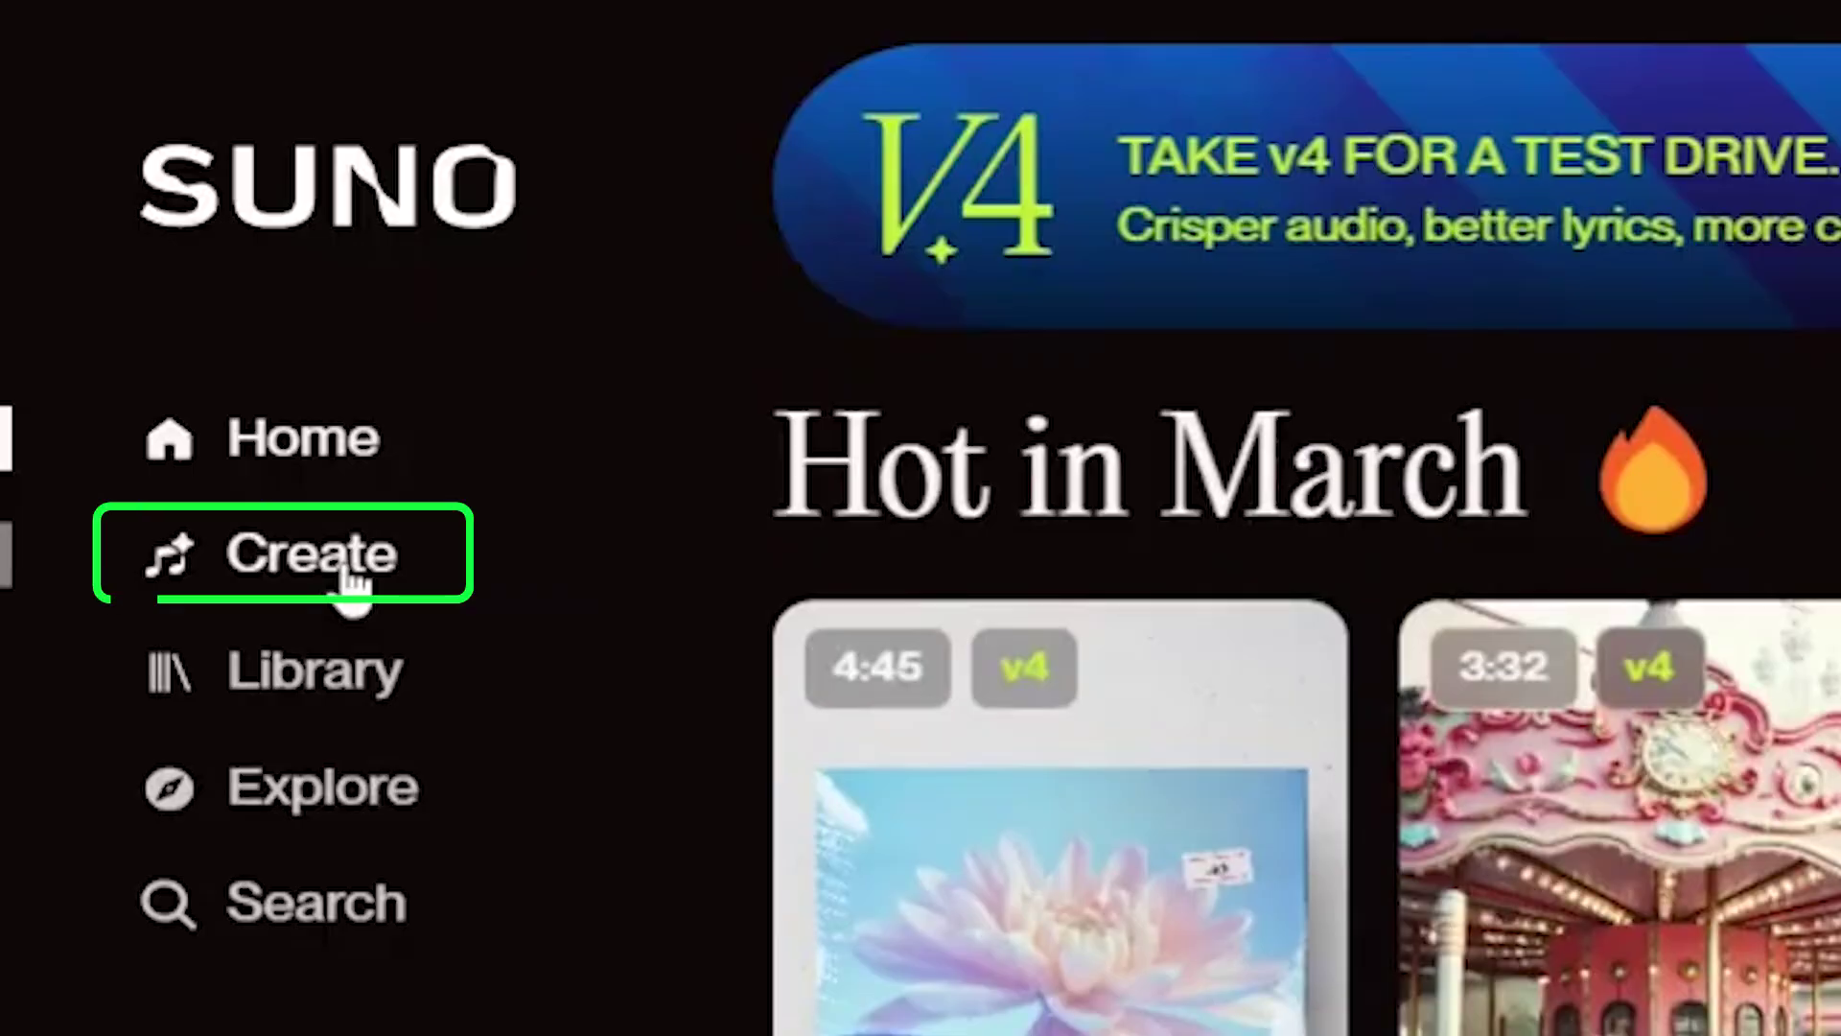
Open Suno's Create page and switch on Custom mode
left_click(353, 579)
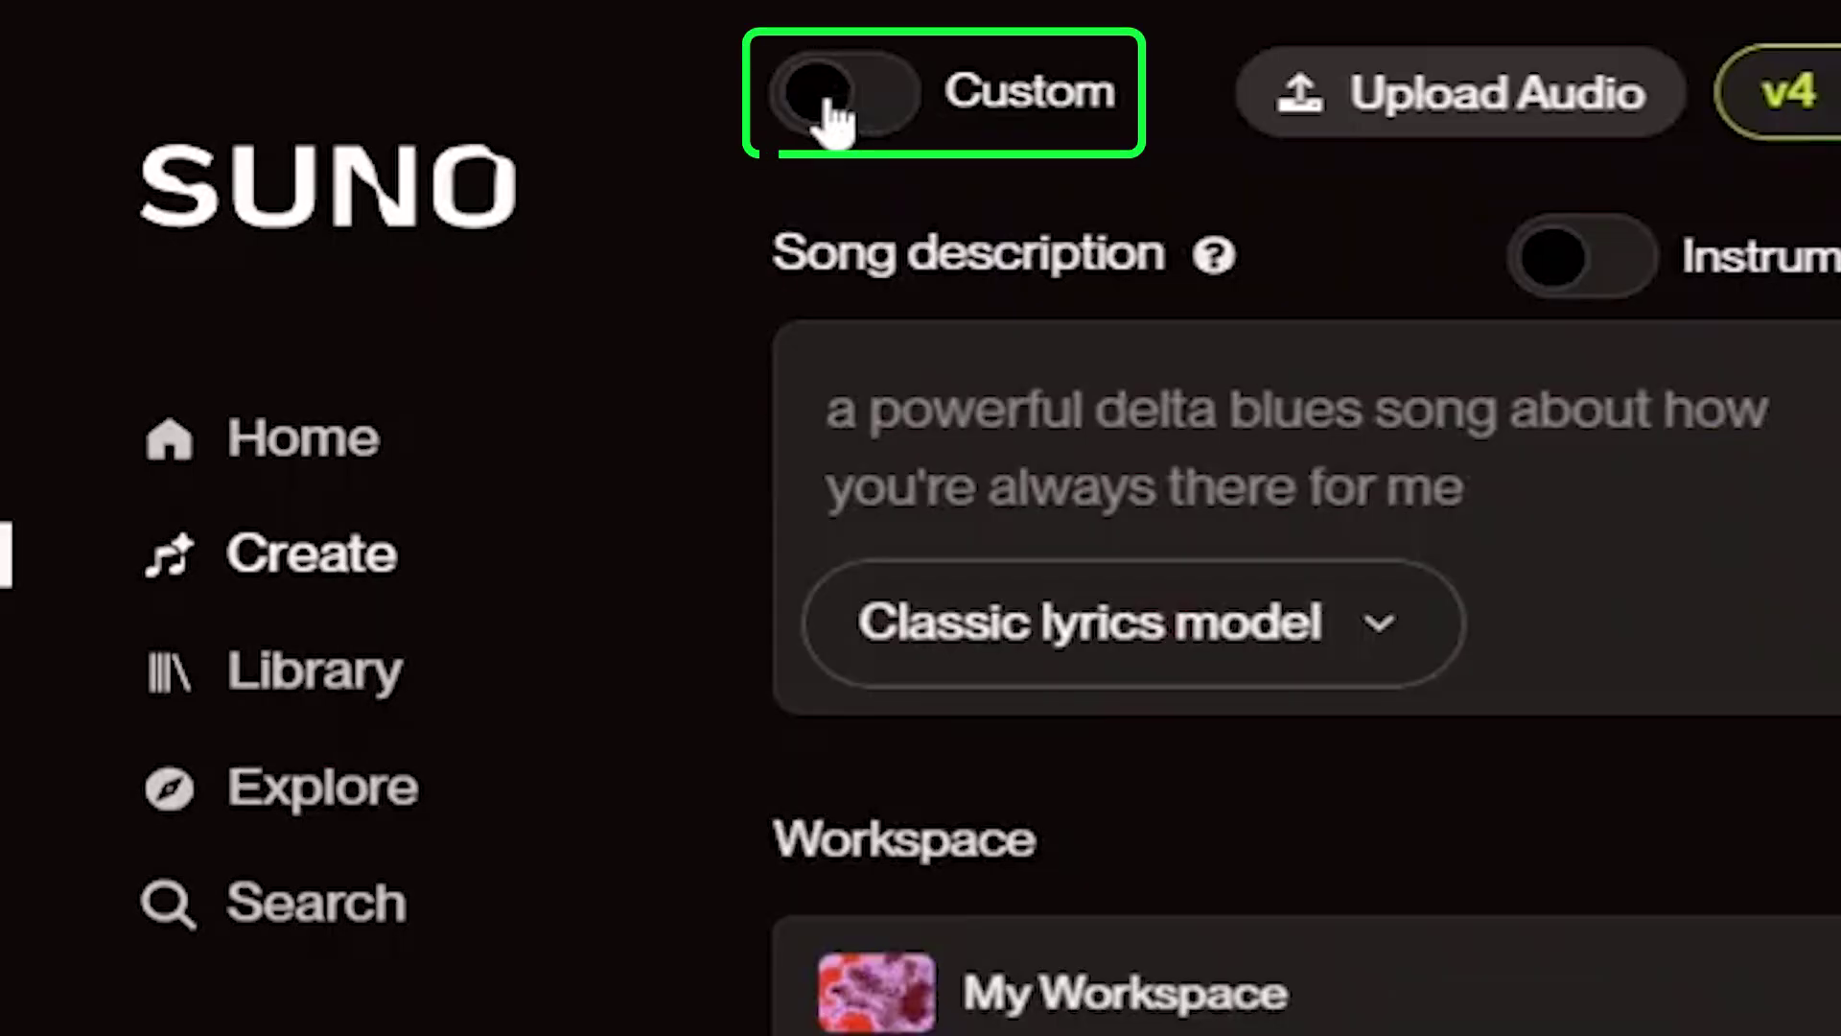
left_click(831, 96)
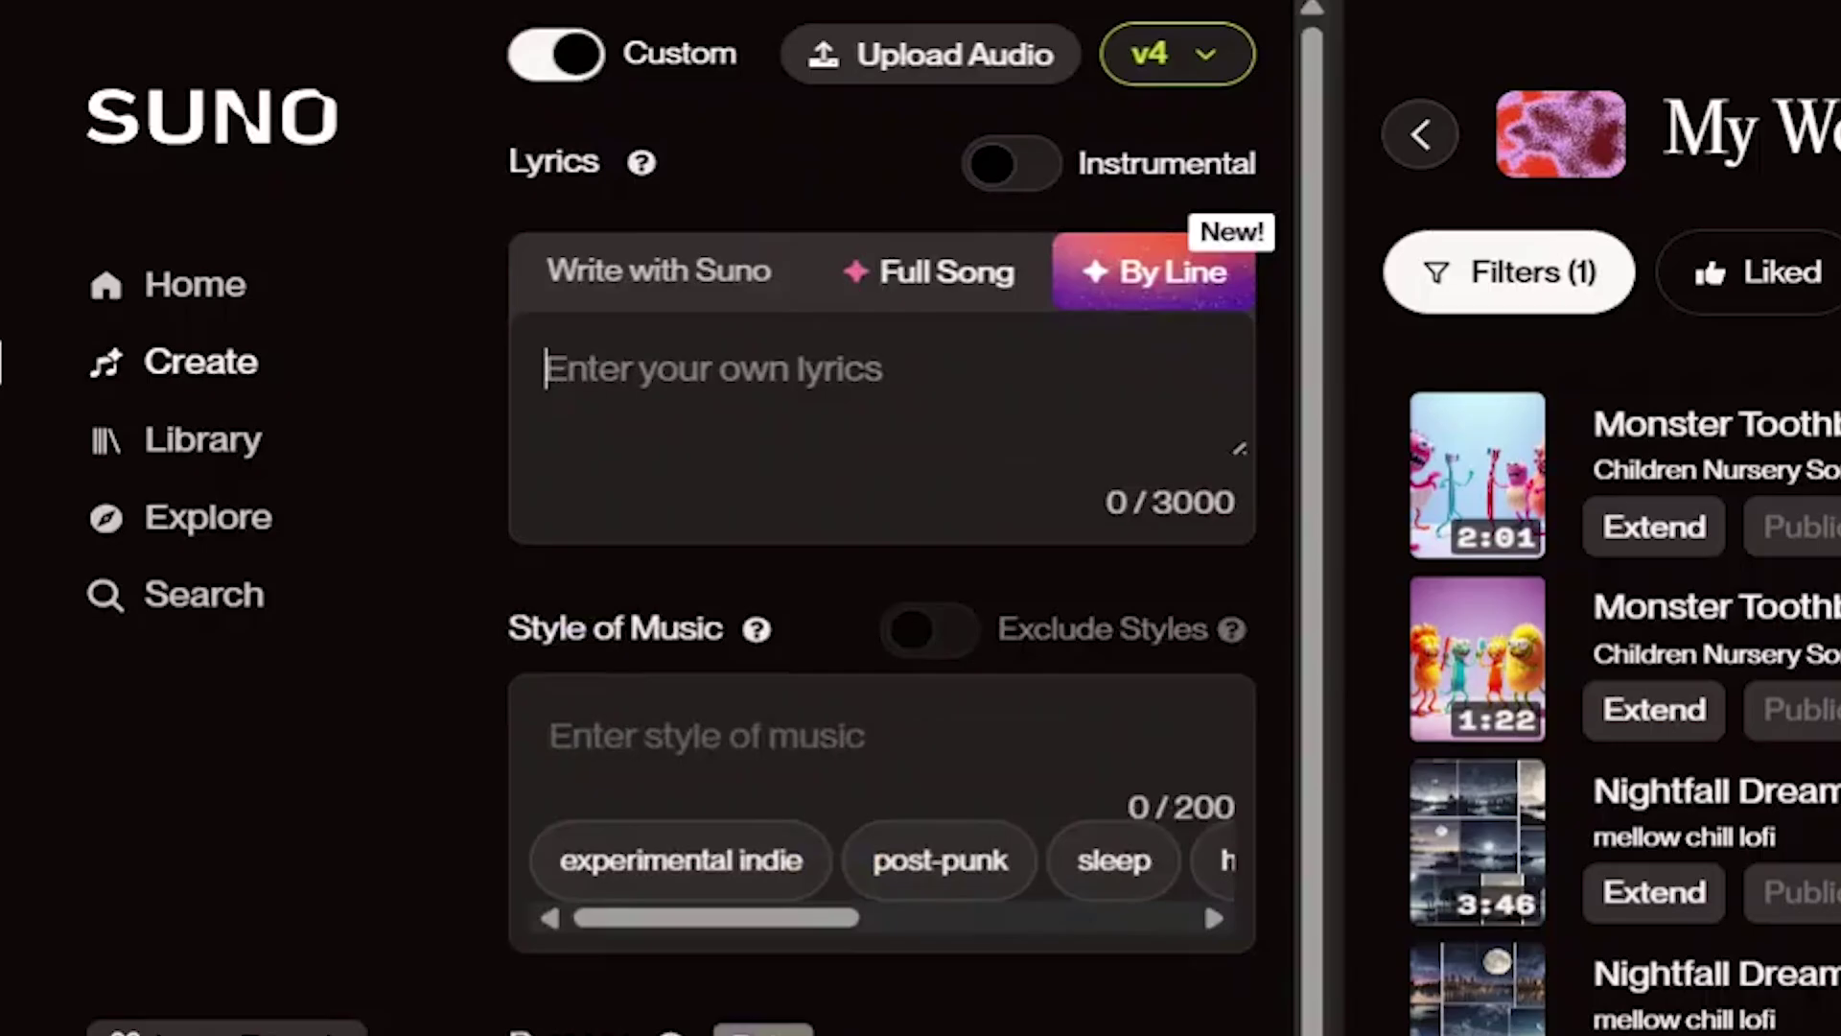
Paste the ABC Lullaby lyrics and delete the Final Chorus, Verse 3 and Verse 2 headers
key("ctrl+v")
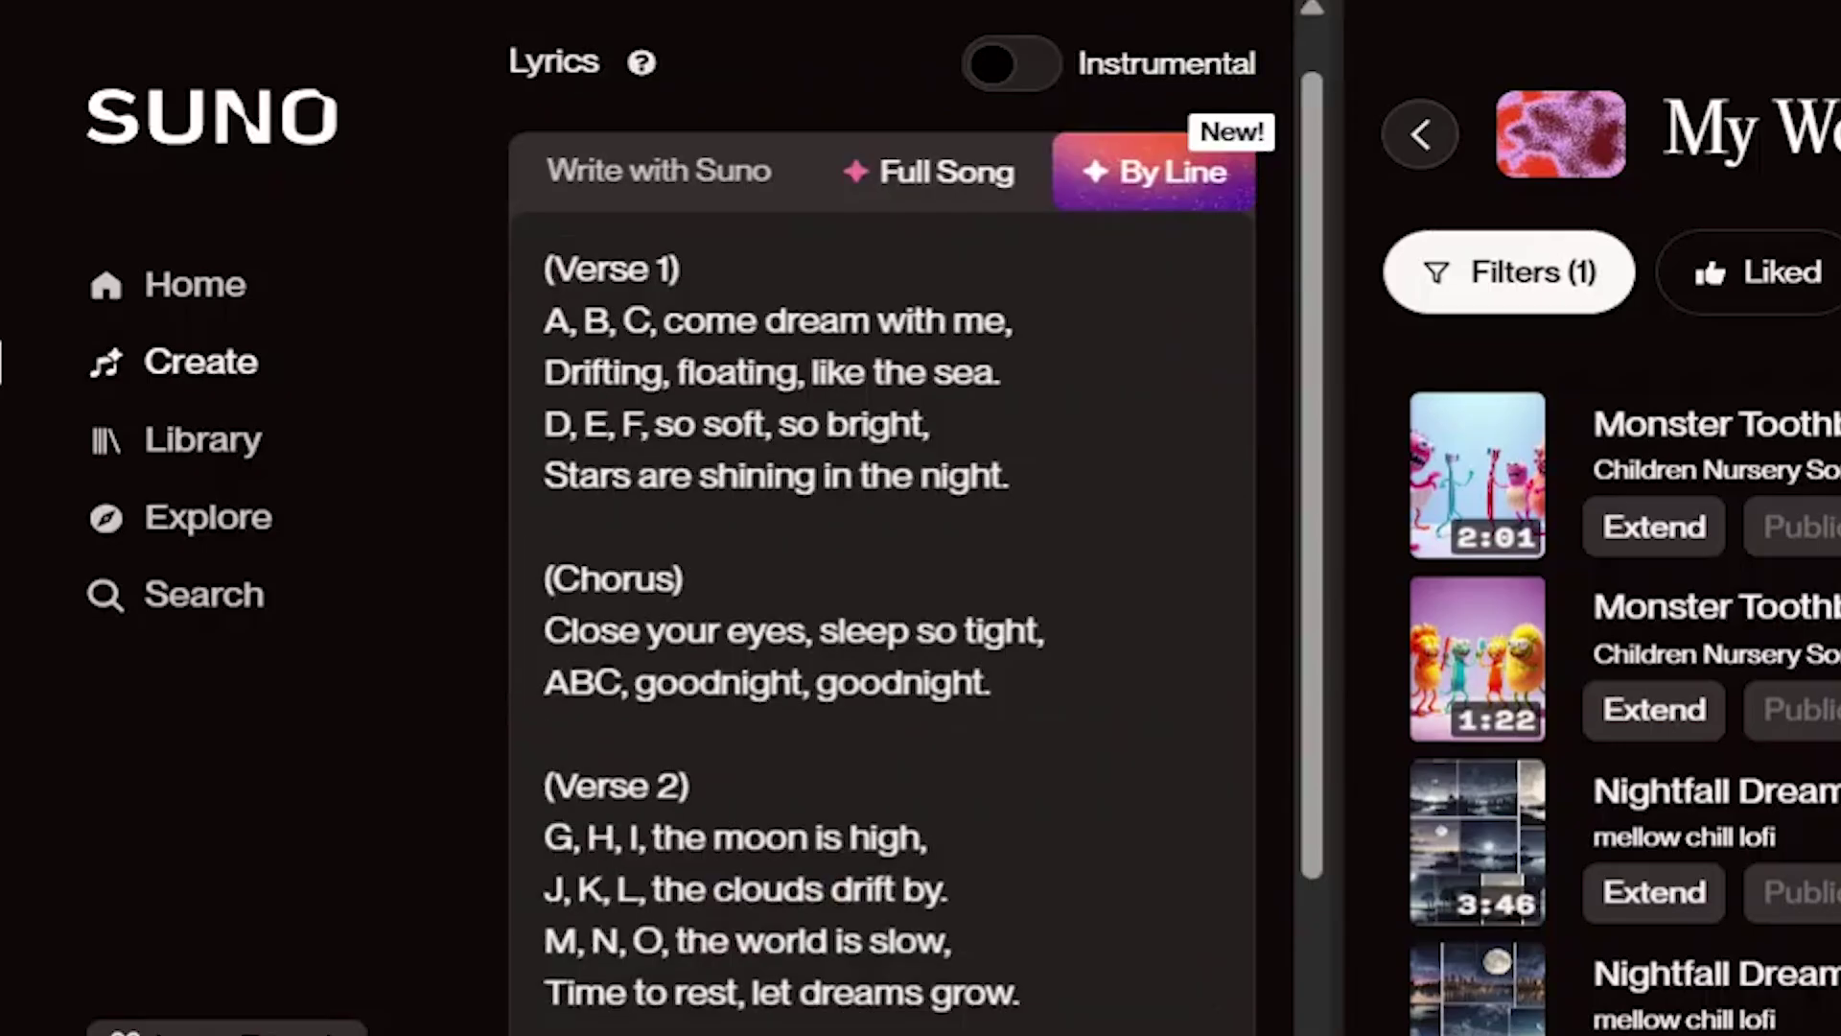
scroll(882, 518, "down", 7)
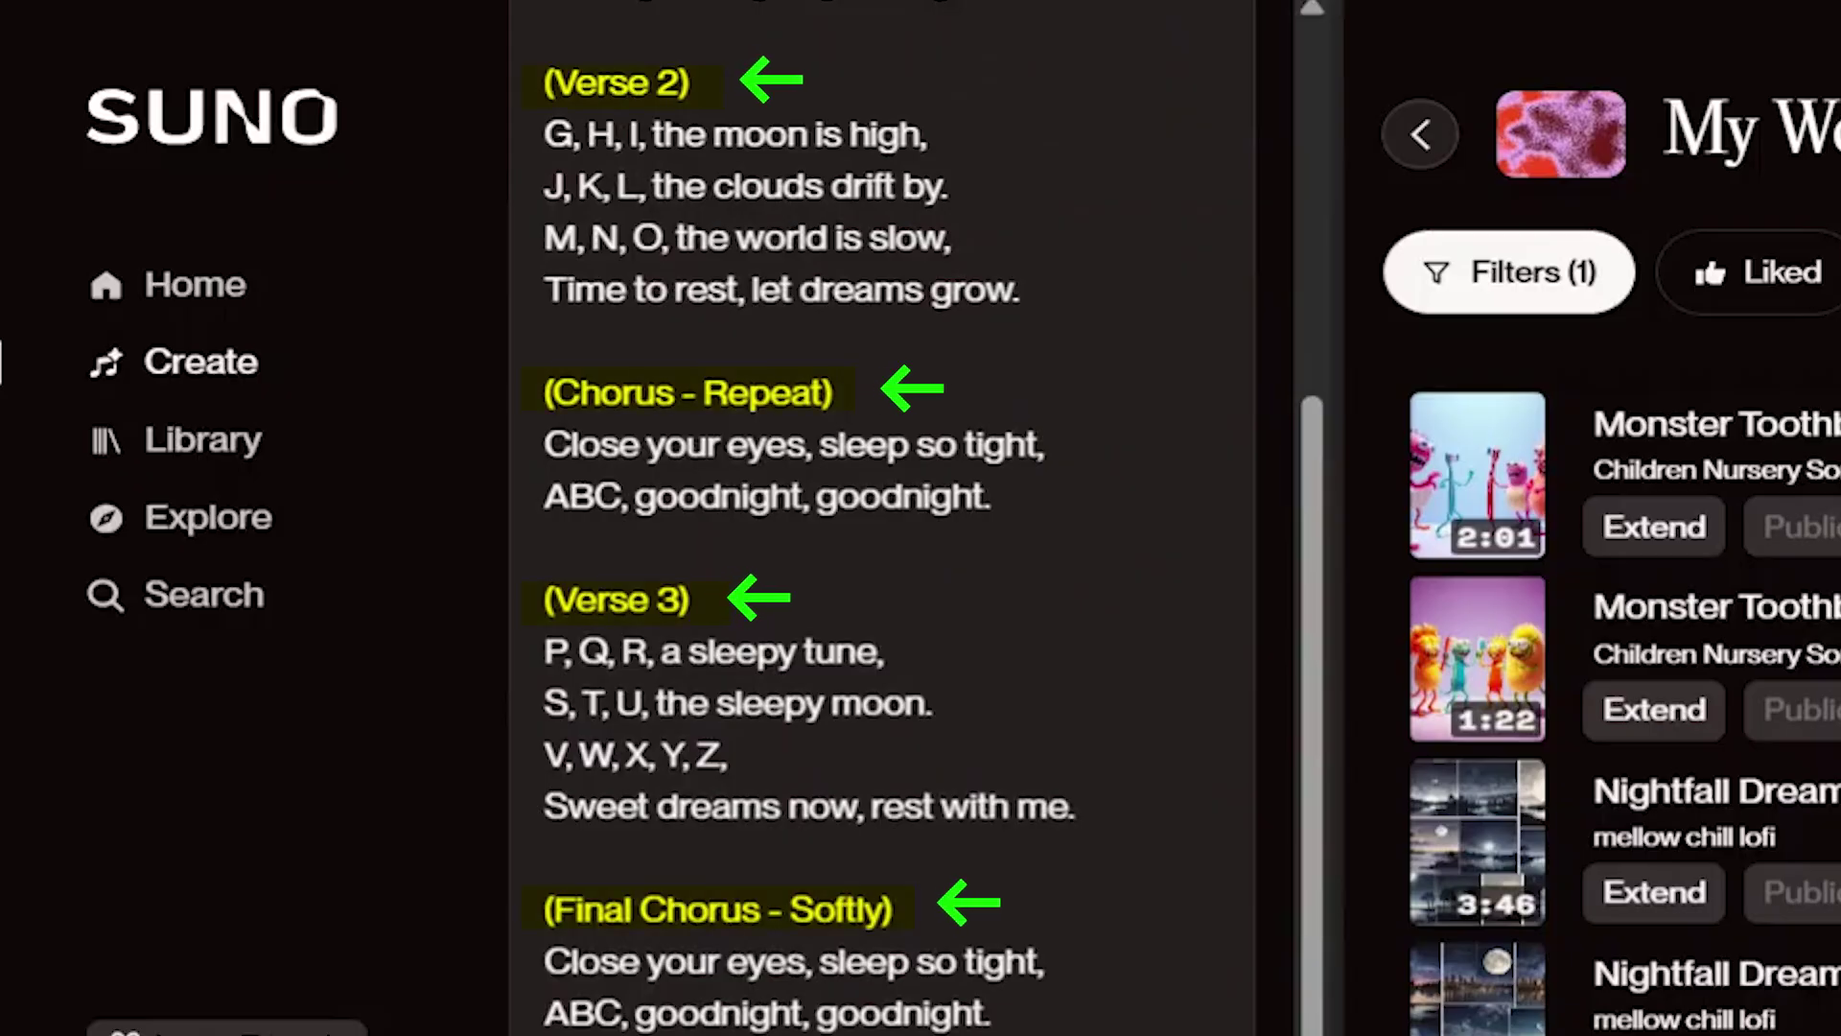
triple_click(523, 887)
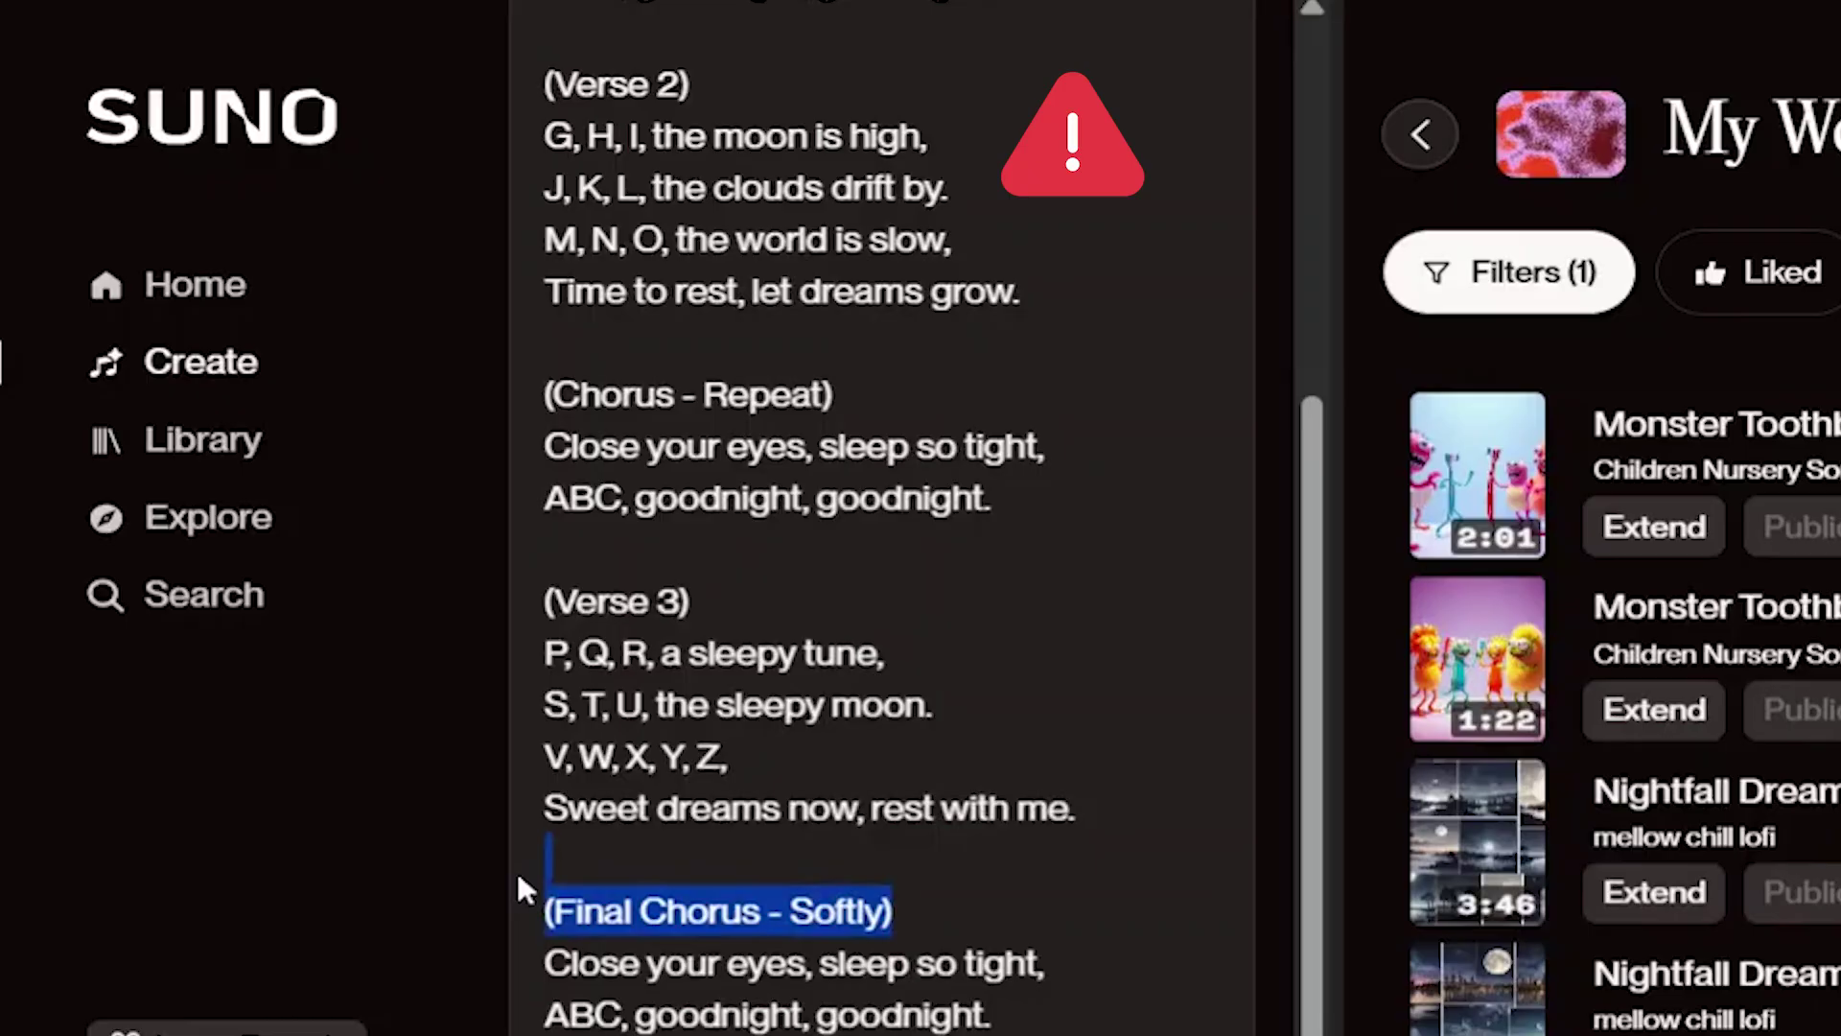
key("BackSpace")
triple_click(520, 614)
key("BackSpace")
triple_click(523, 392)
key("BackSpace")
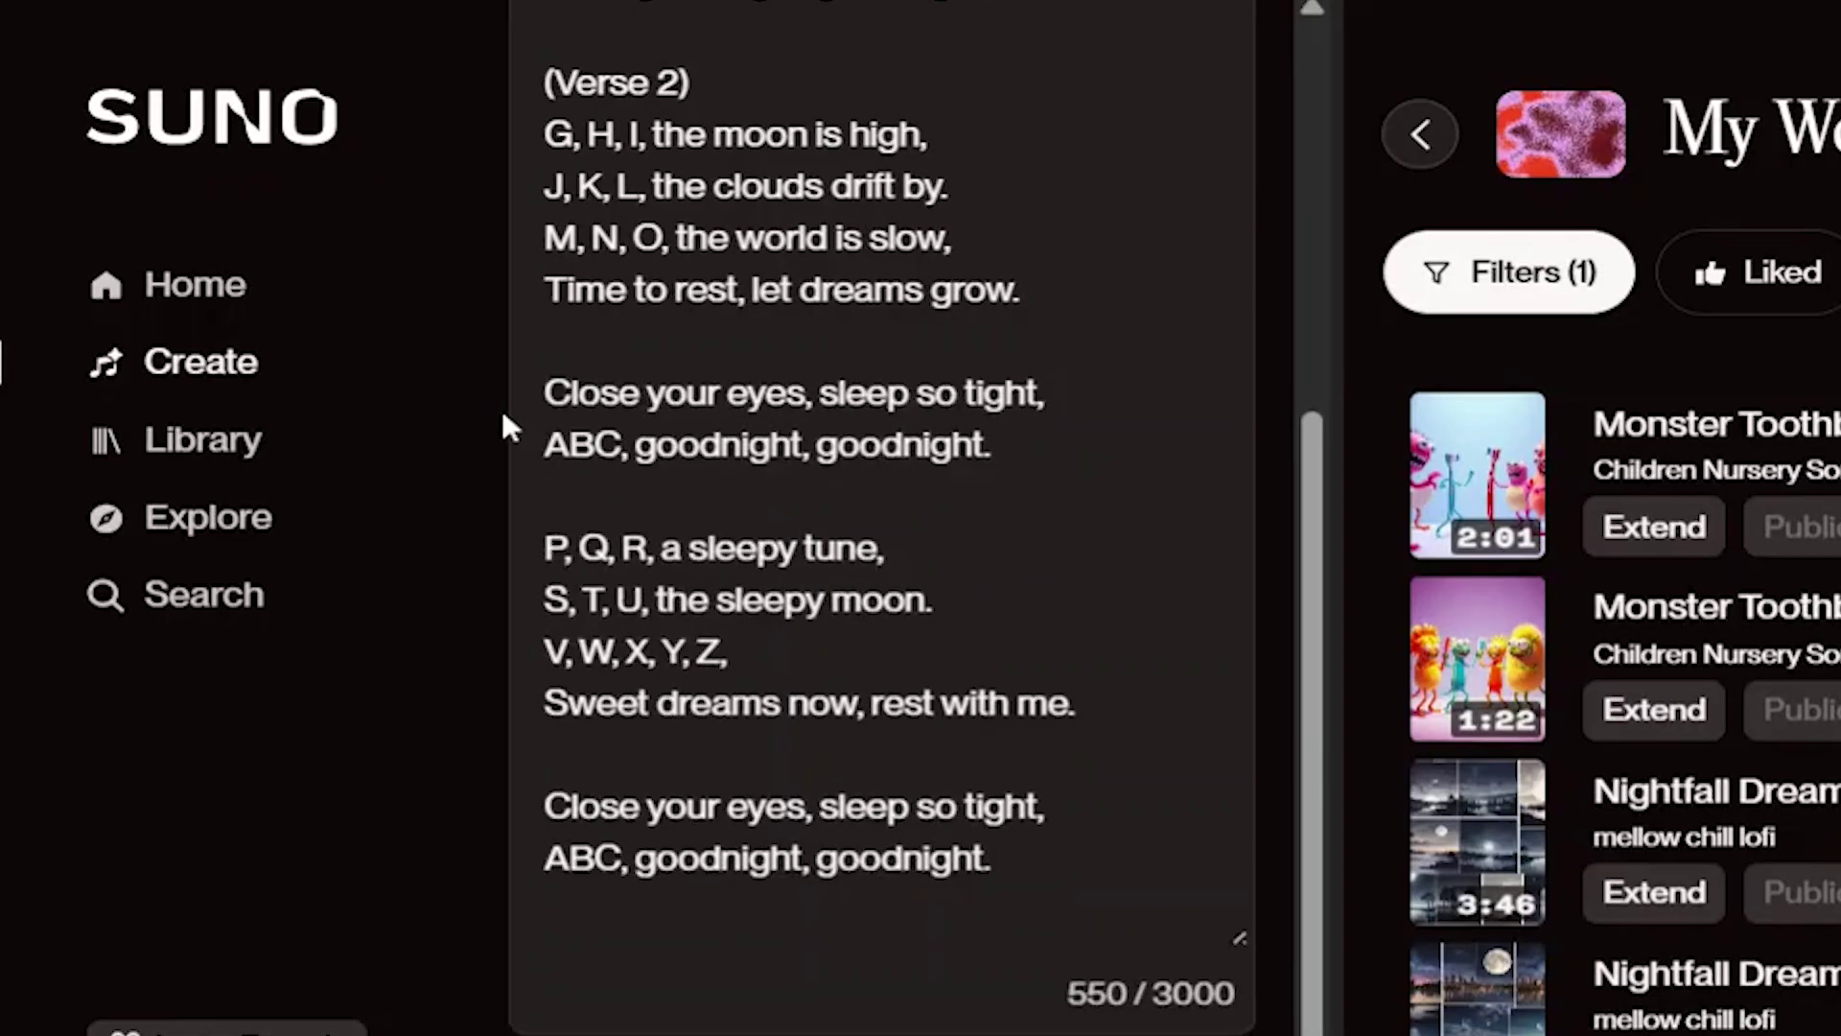
Delete the remaining Chorus and Verse 1 header lines, leaving 521 of 3000 characters
scroll(523, 288, "up", 2)
triple_click(523, 272)
key("BackSpace")
scroll(522, 383, "up", 4)
triple_click(489, 470)
key("BackSpace")
scroll(494, 482, "up", 2)
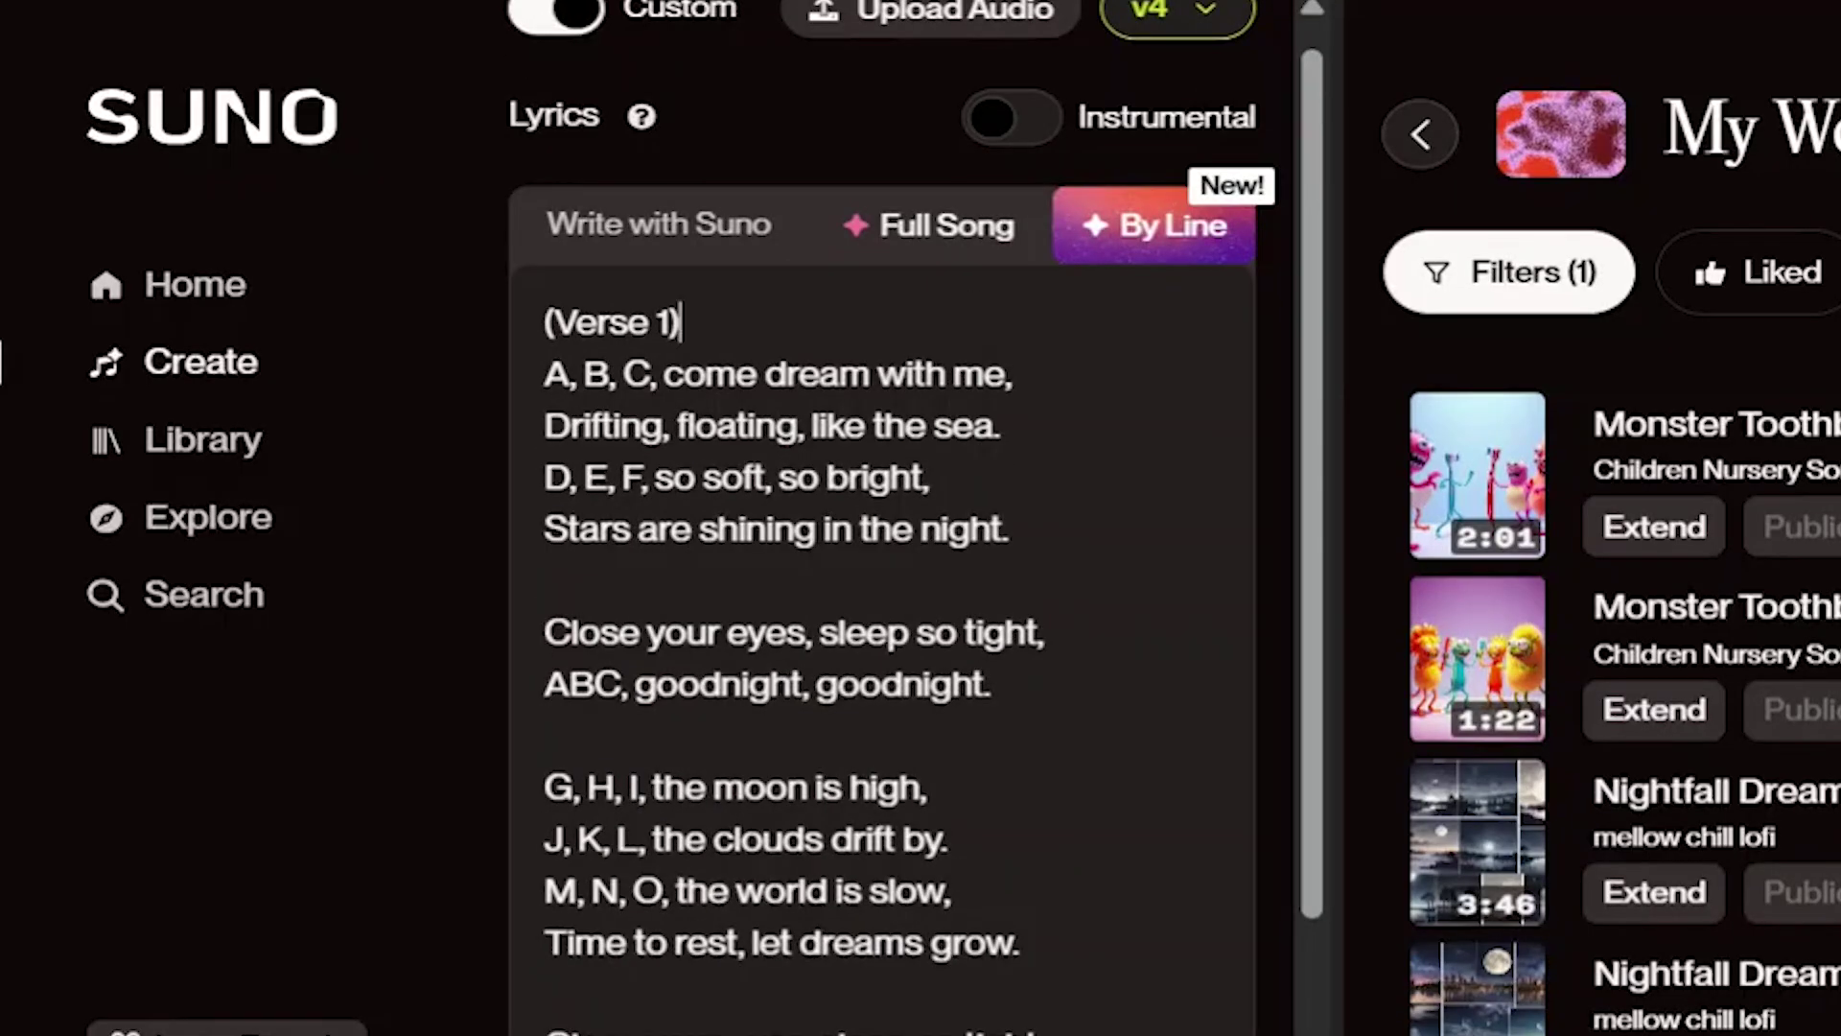
triple_click(522, 319)
key("BackSpace")
scroll(883, 518, "down", 8)
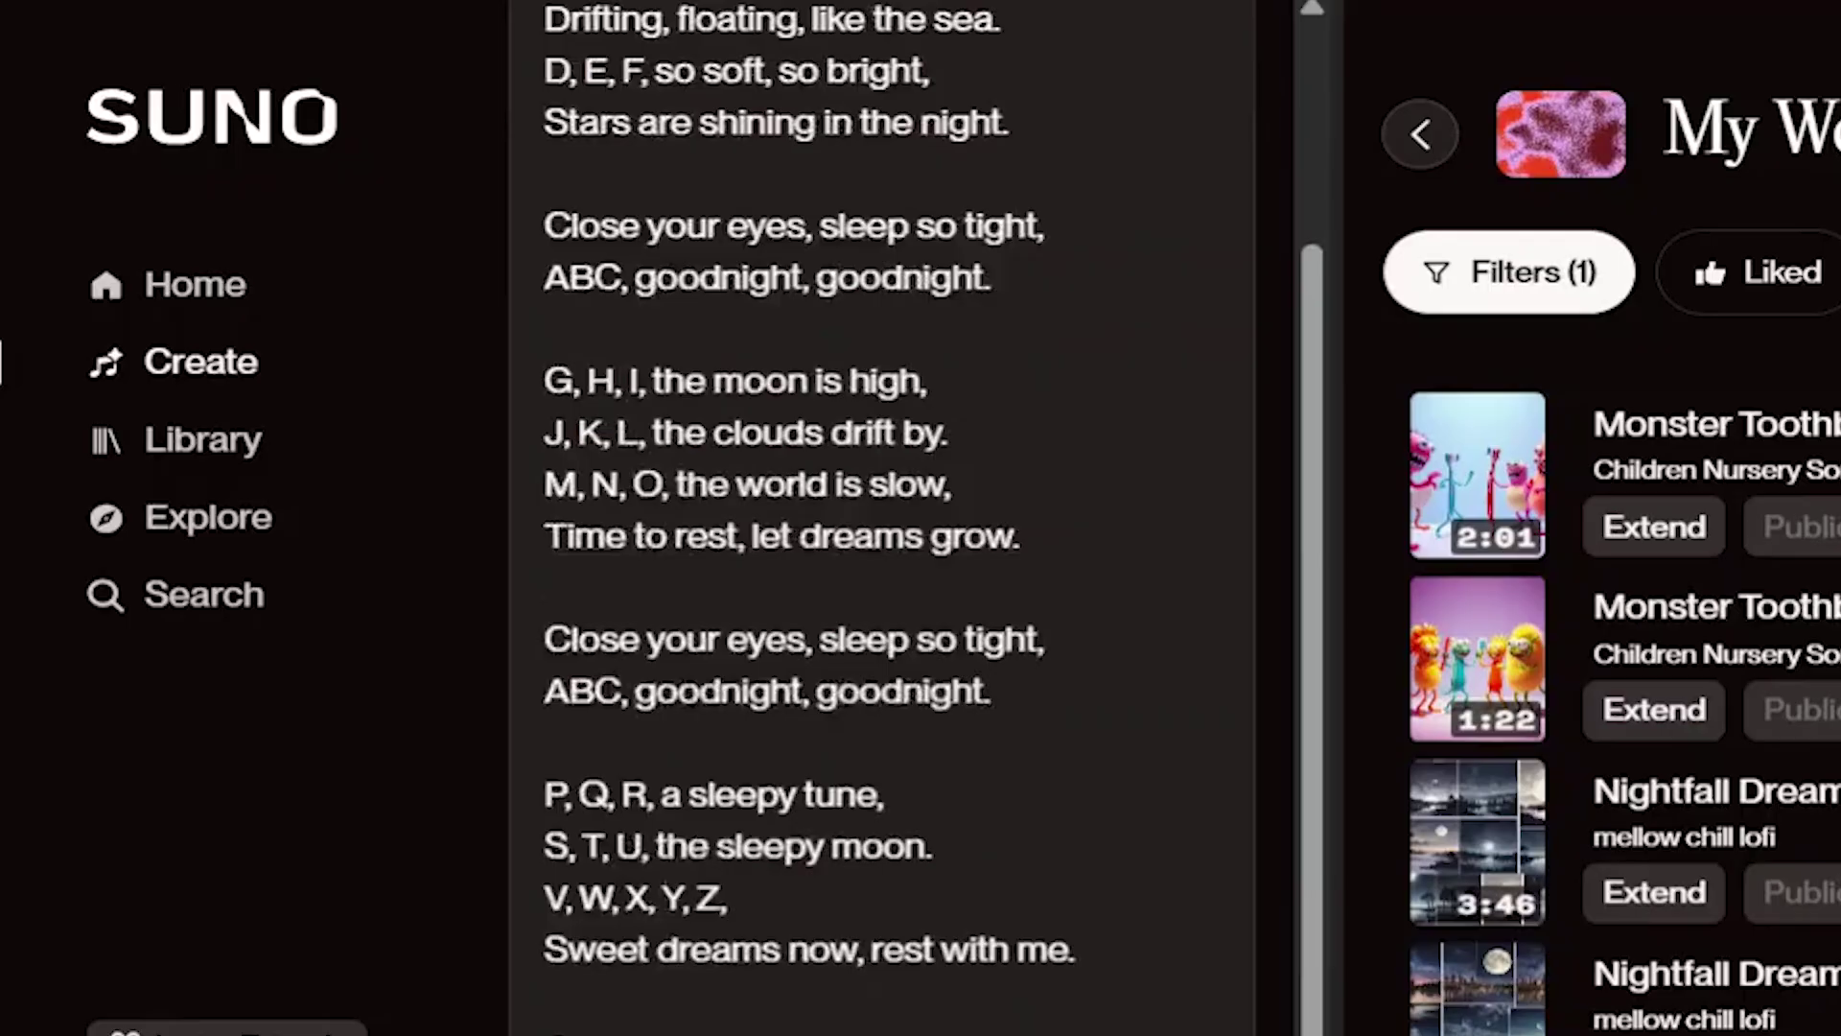
scroll(882, 518, "down", 5)
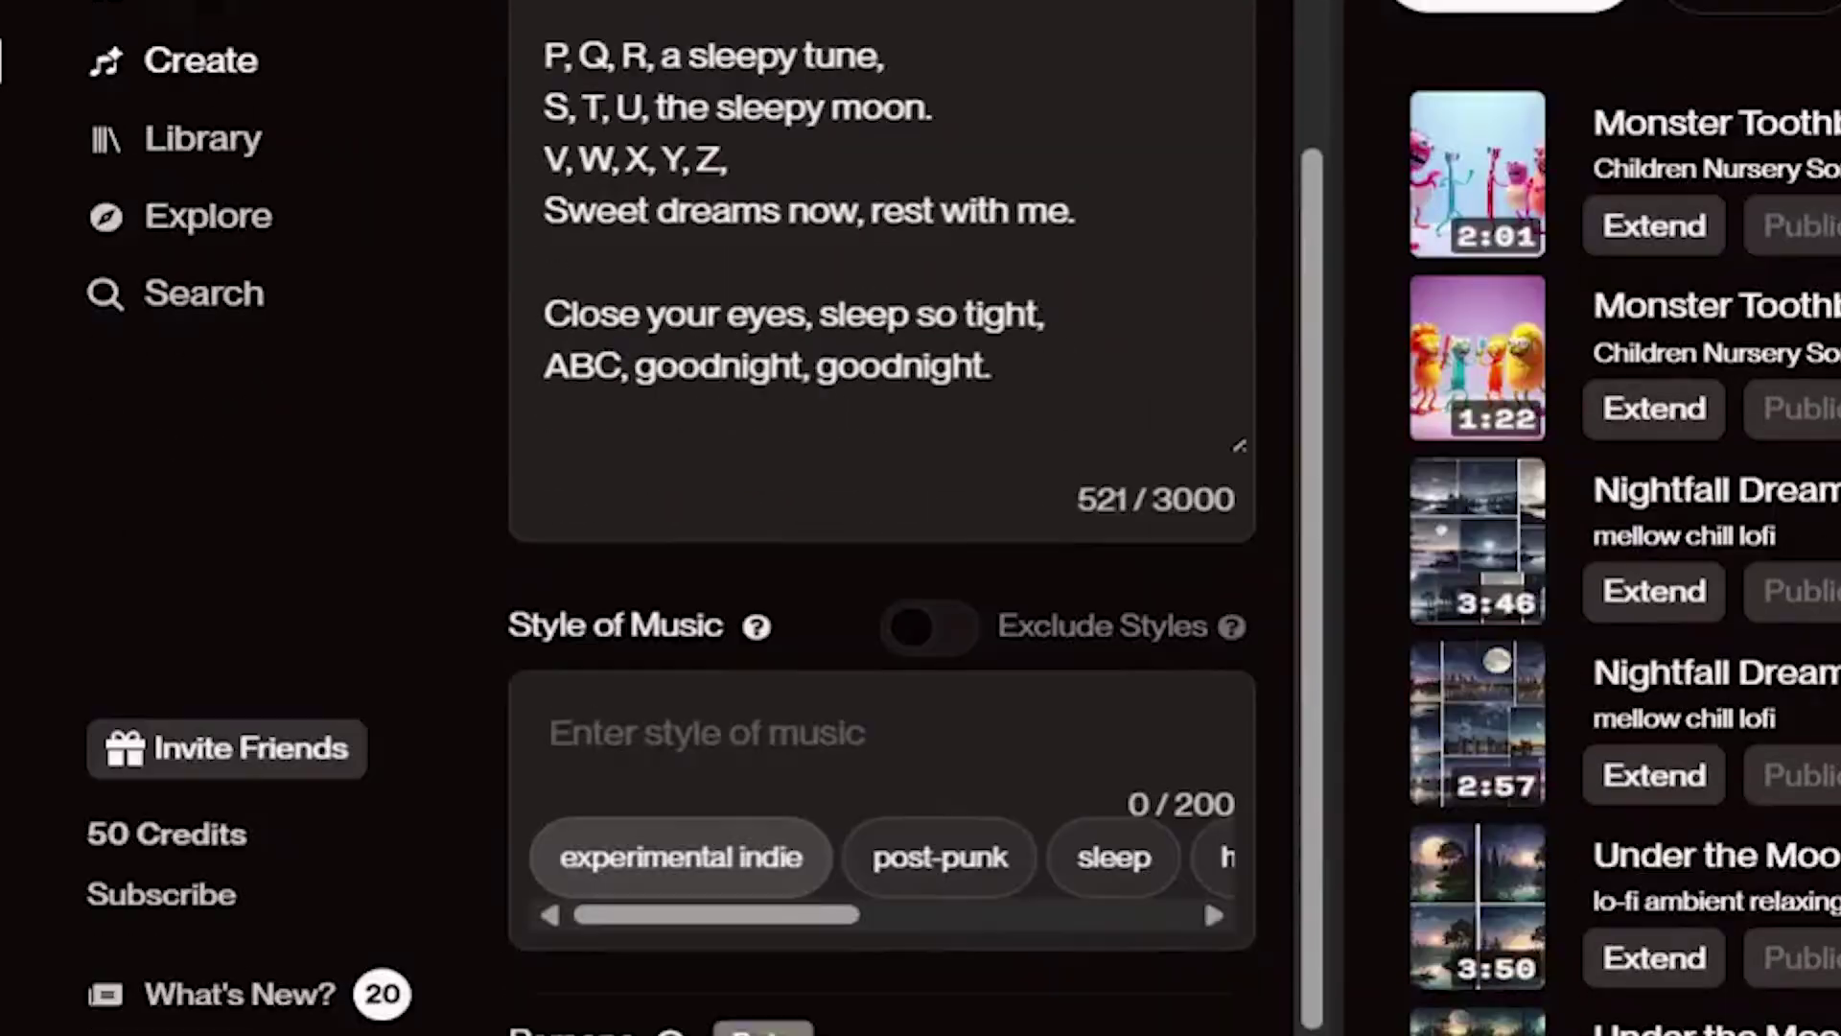
Set the music style to 'Children Nursery Song' with a soft and gentle melody
left_click(624, 543)
type("Children Nurs")
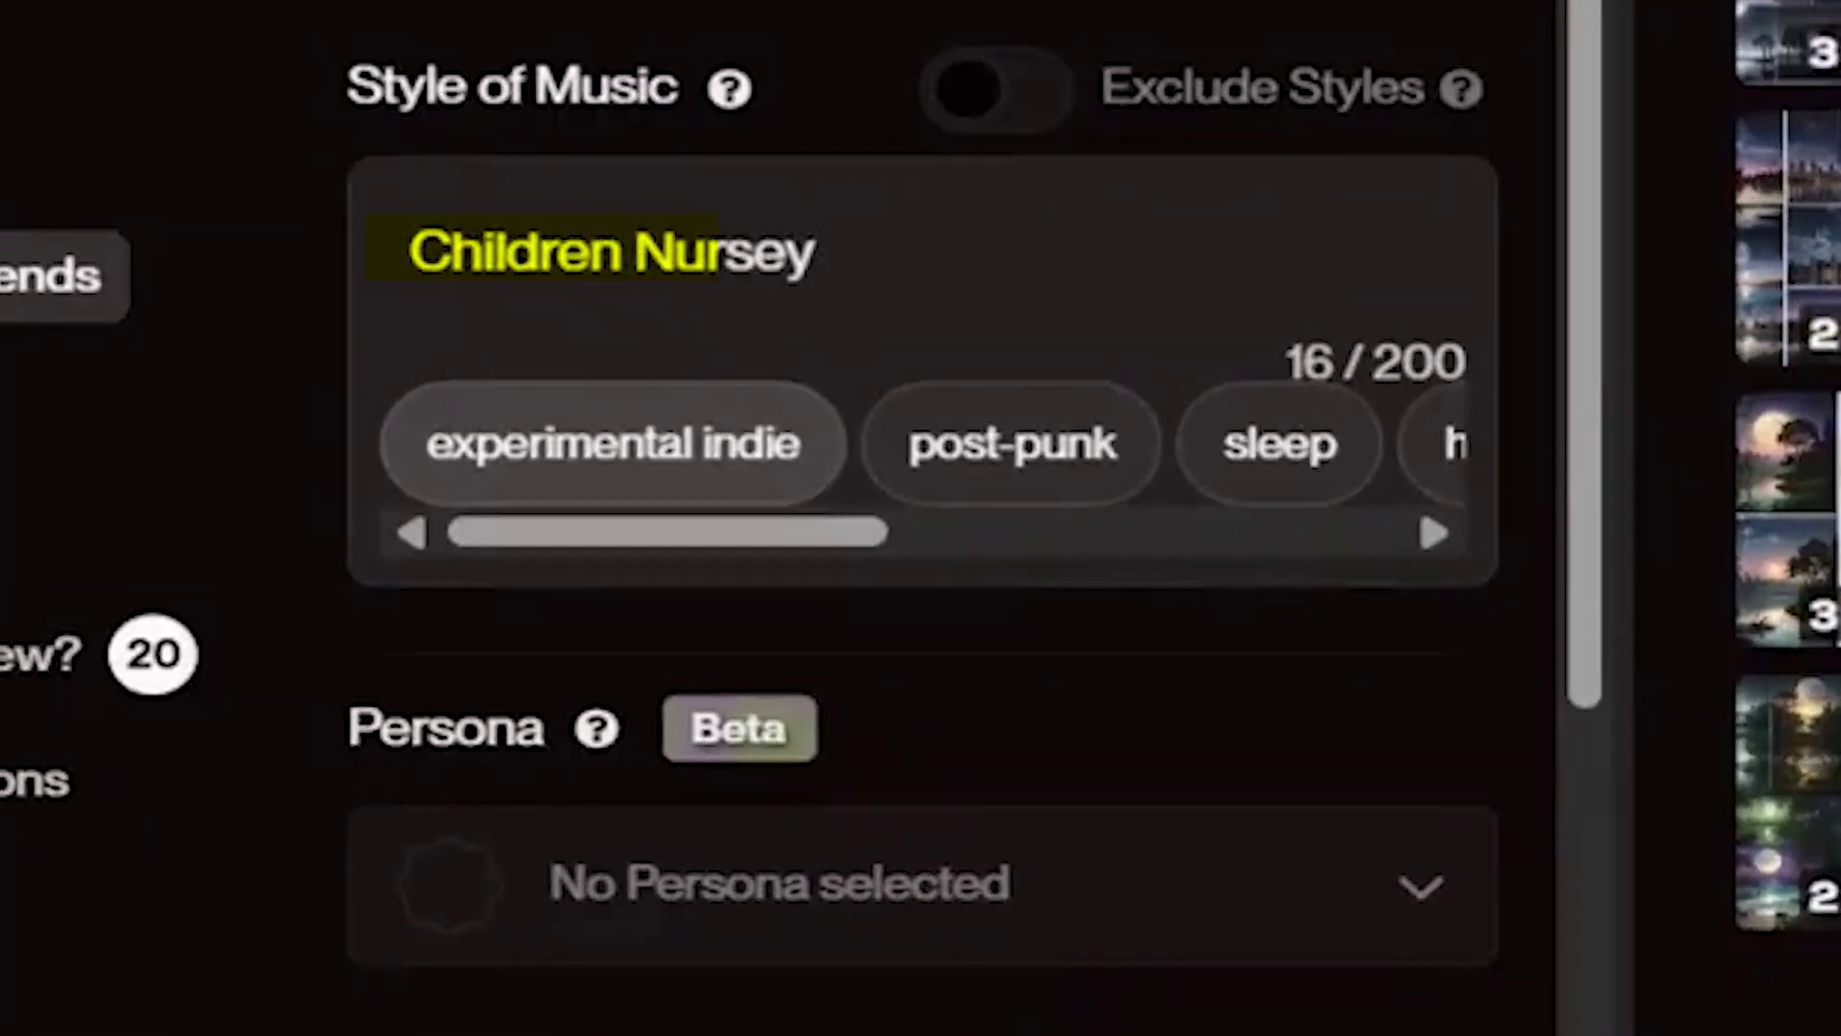
type("ery Song")
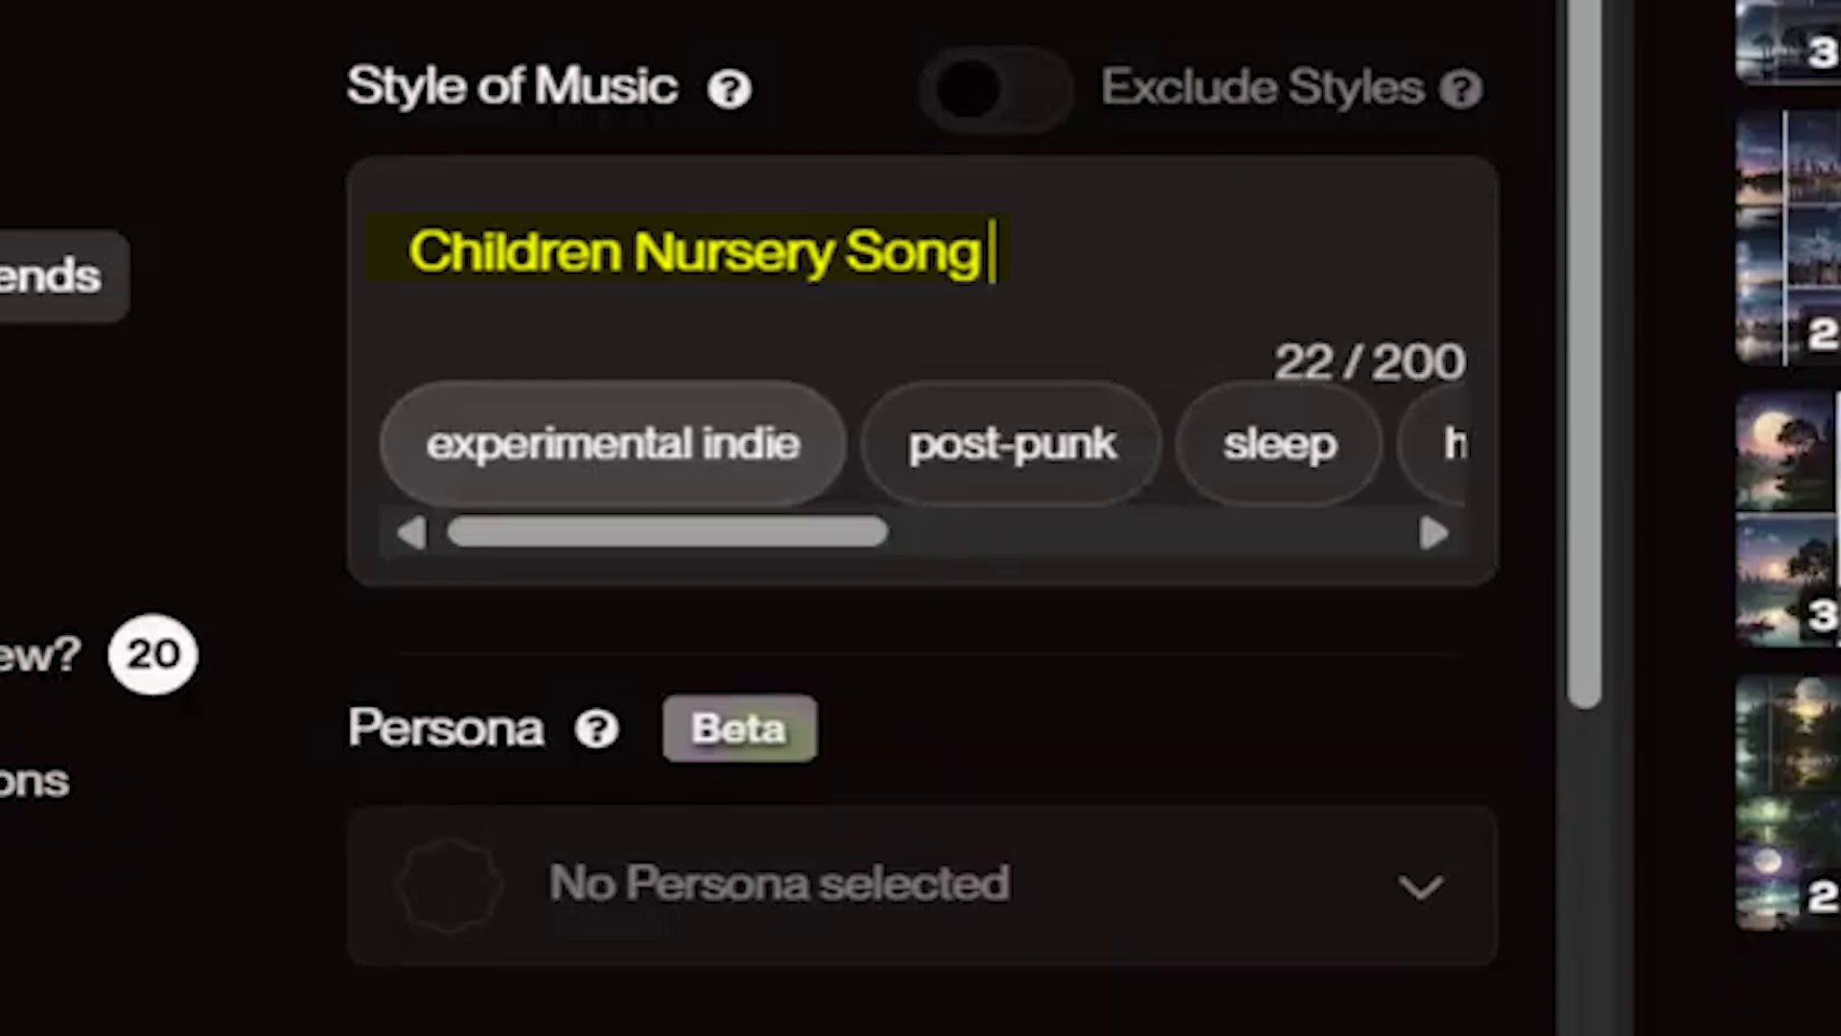
type("Soft and gentle melody")
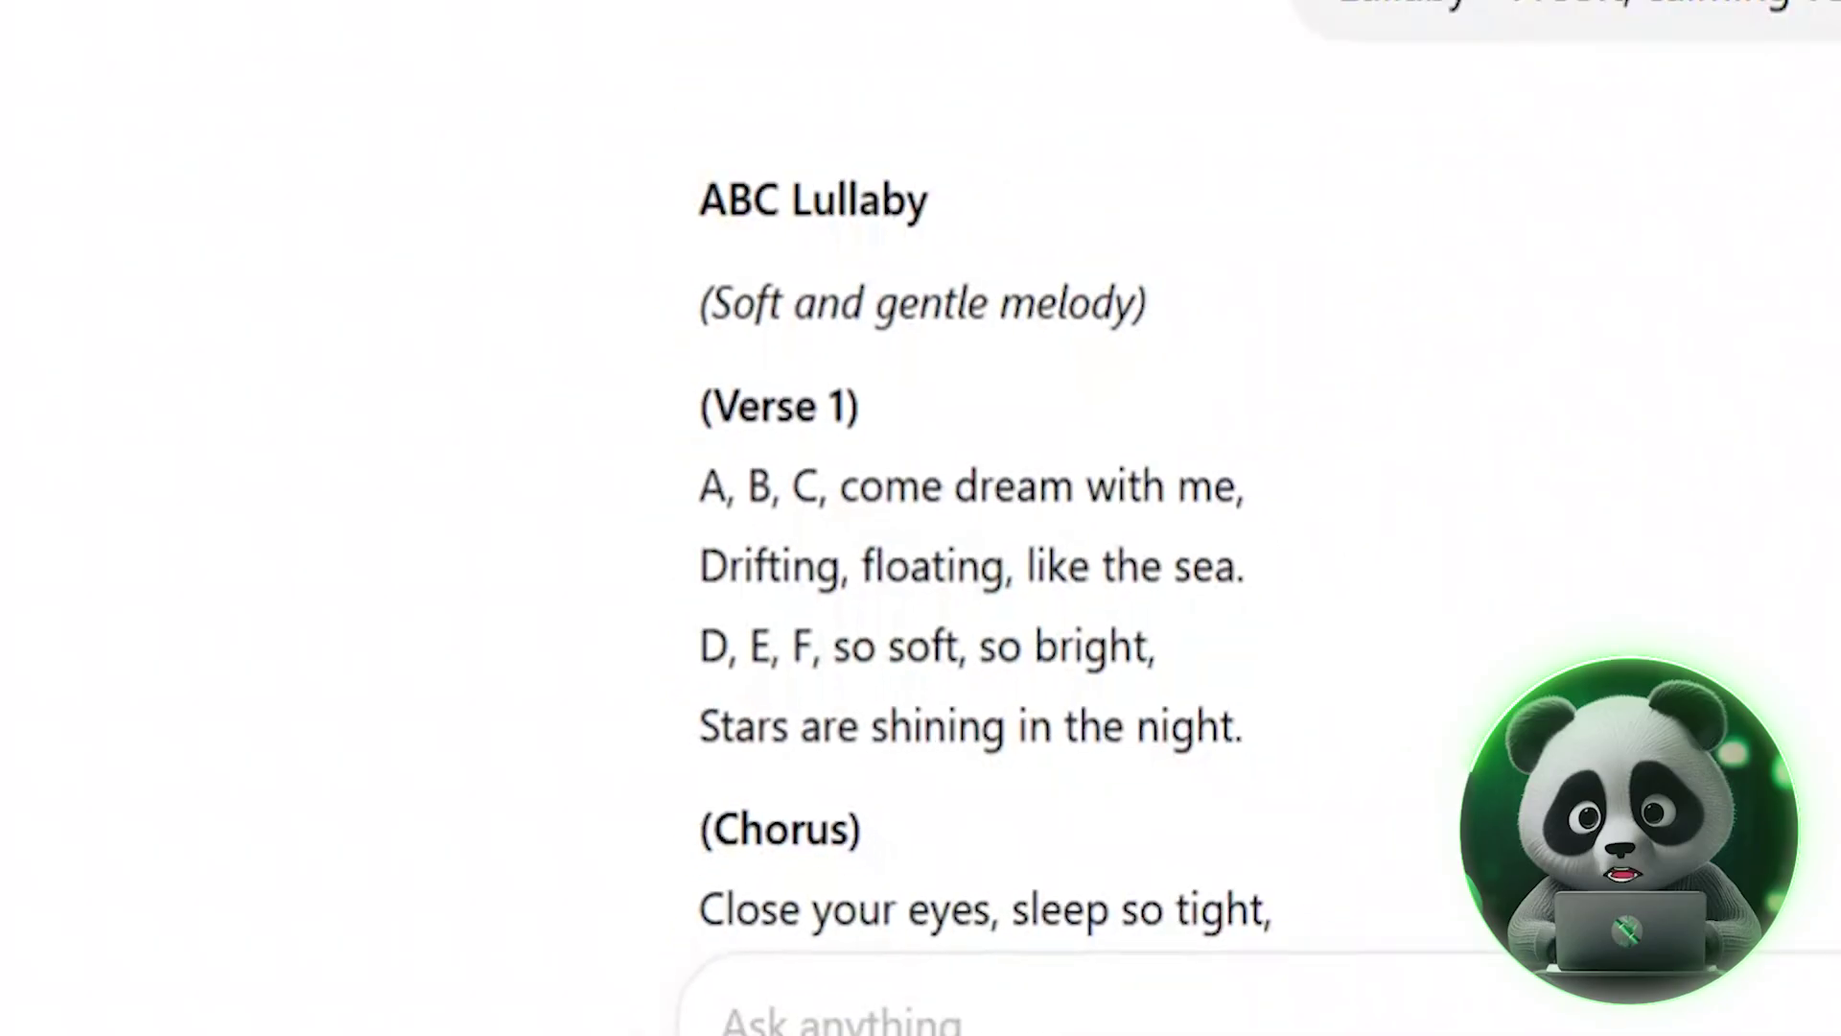
left_click_drag(721, 346, 1103, 347)
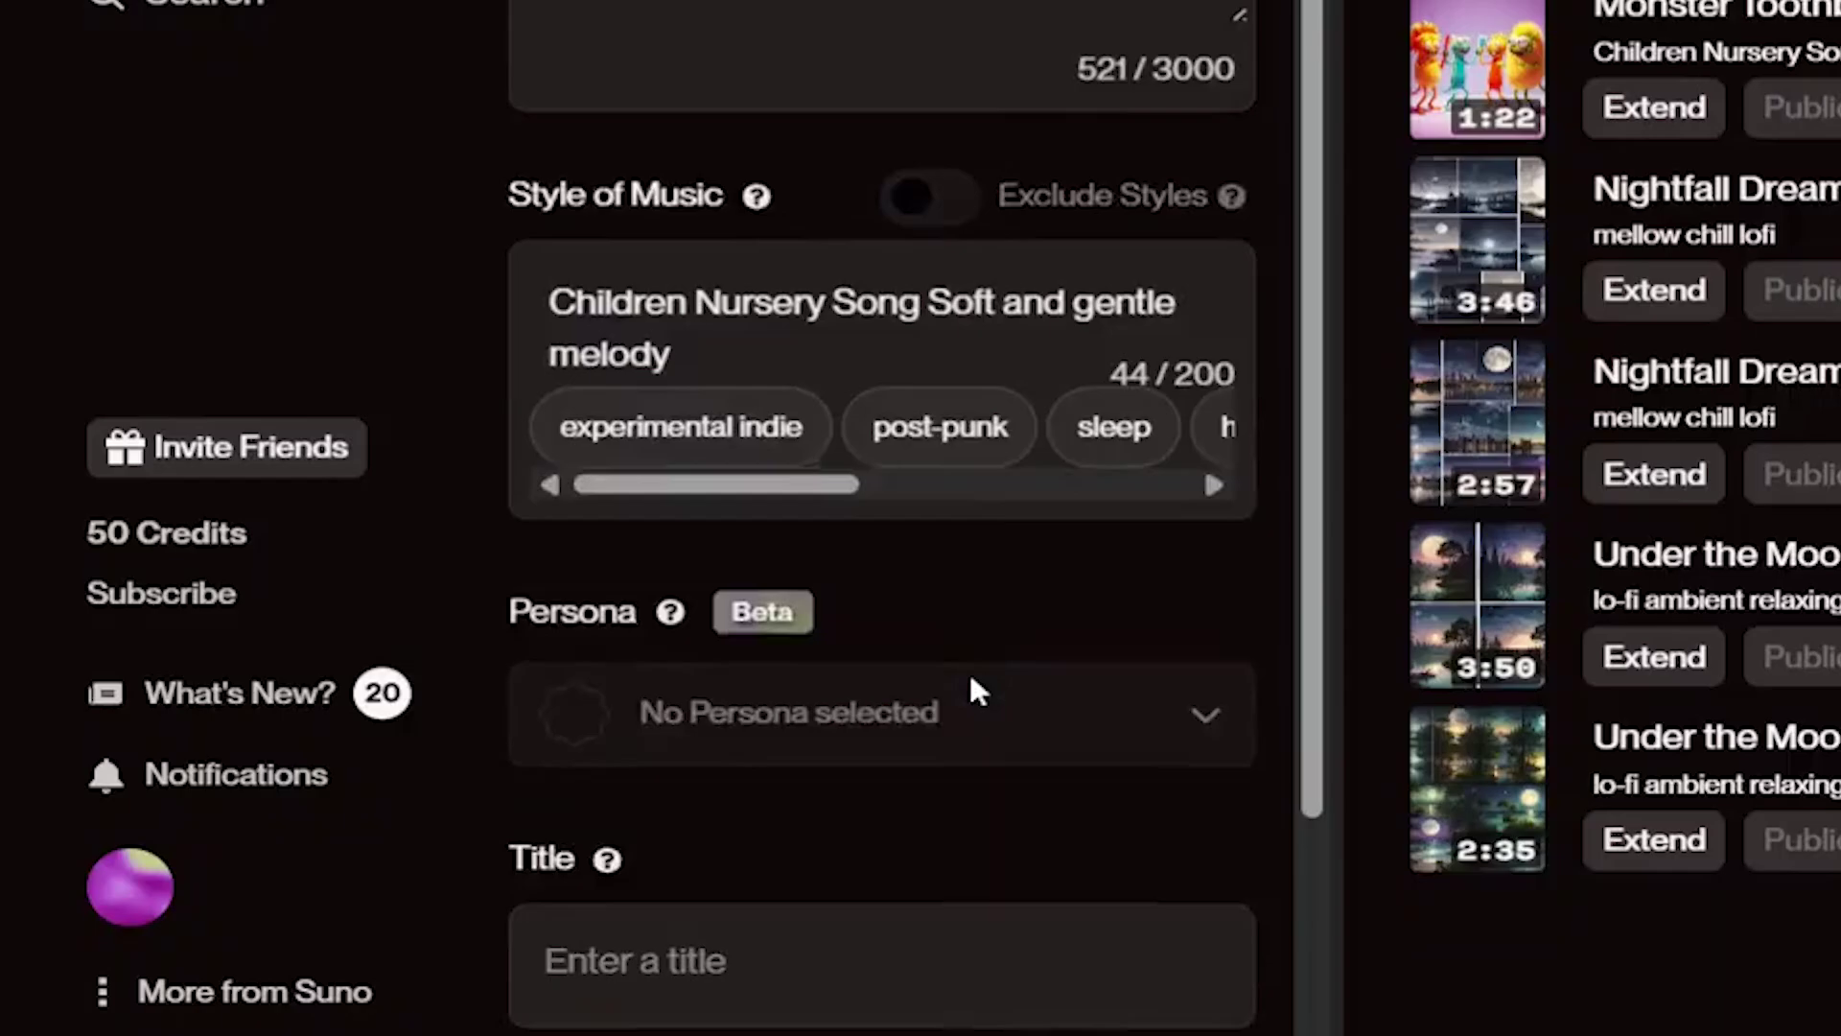
scroll(968, 670, "down", 5)
Title the song ABC Lullaby and start generating it in My Workspace
left_click(873, 425)
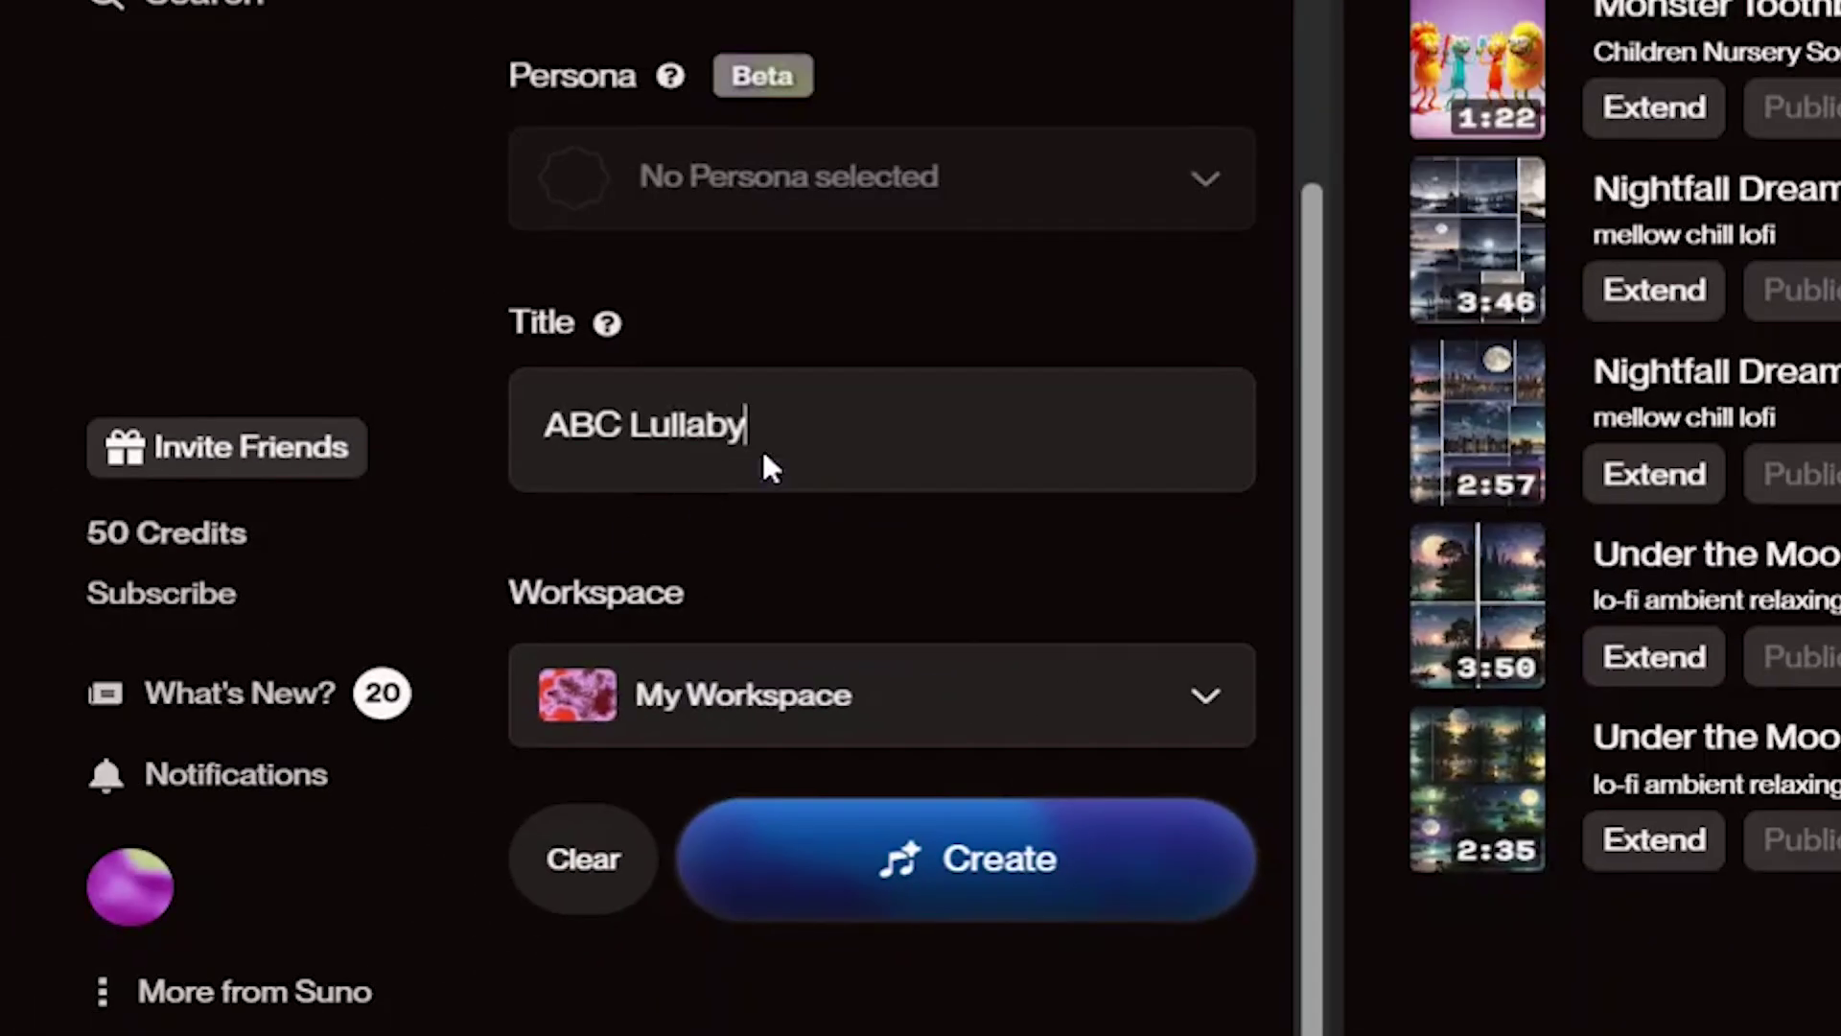
scroll(1342, 418, "down", 1)
left_click(1071, 801)
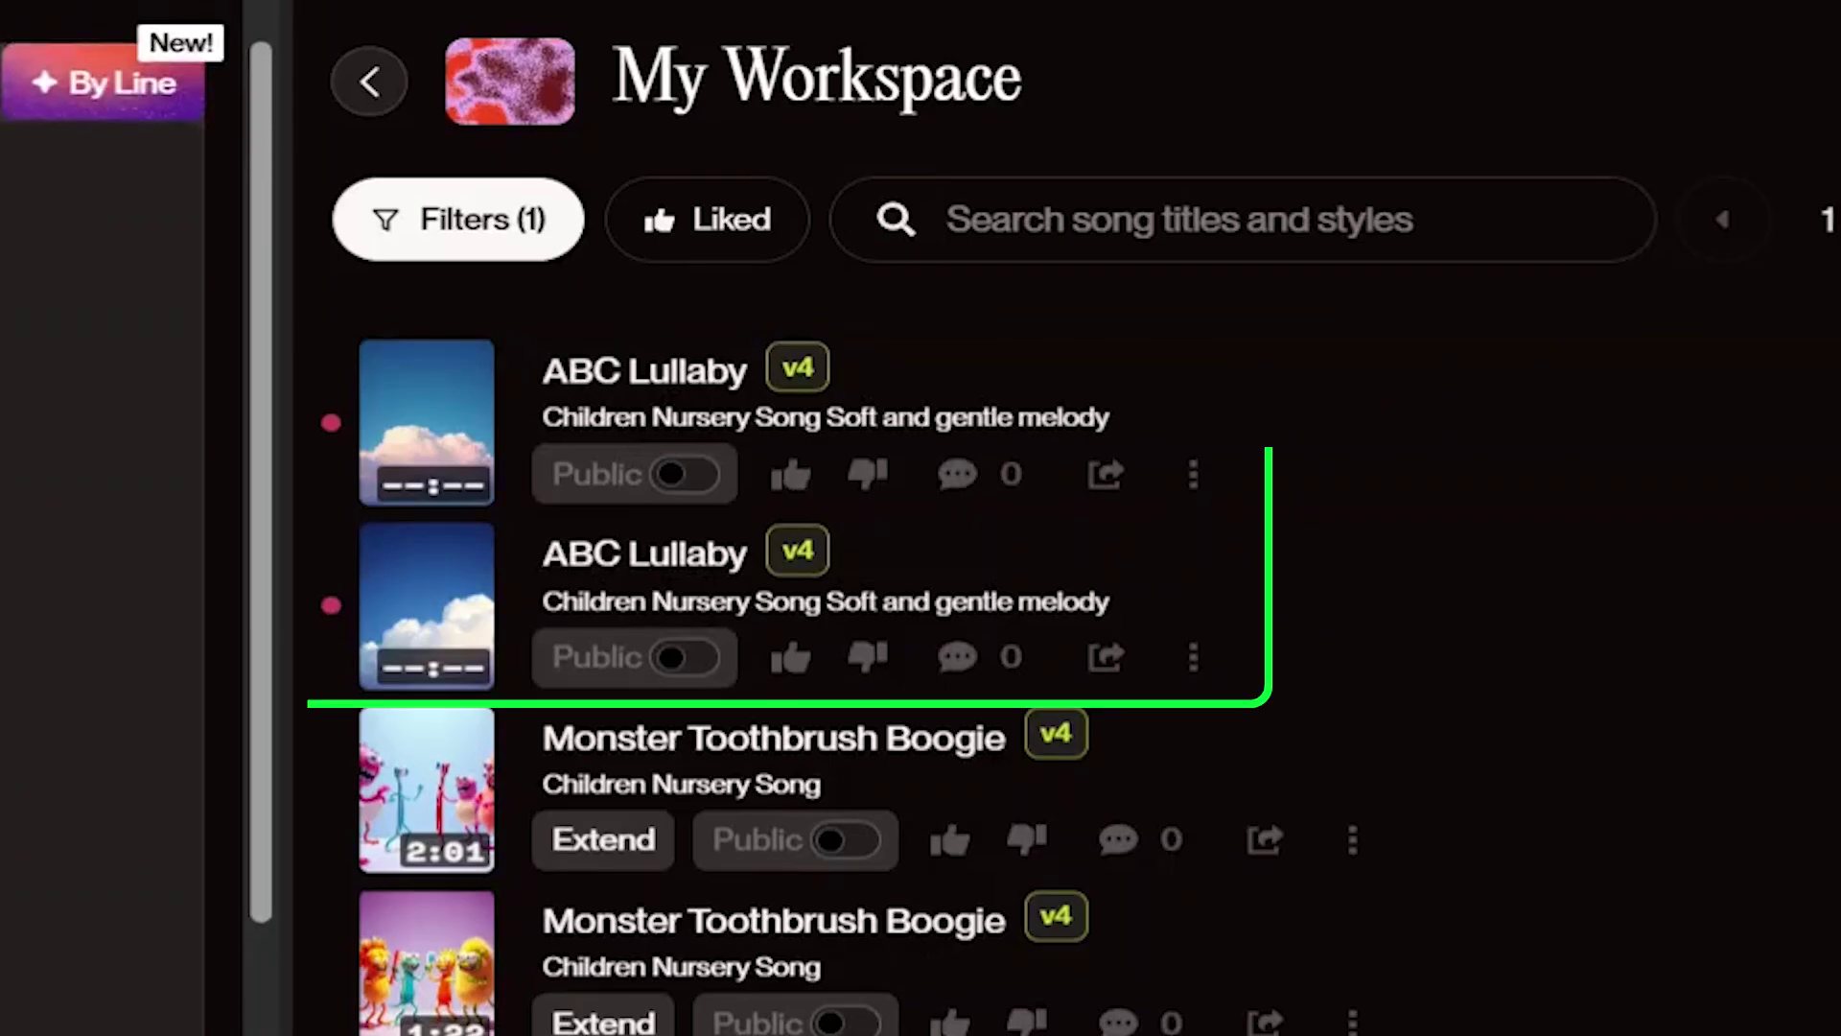
Play the 1:45 ABC Lullaby track and bring up its Download options
left_click(427, 606)
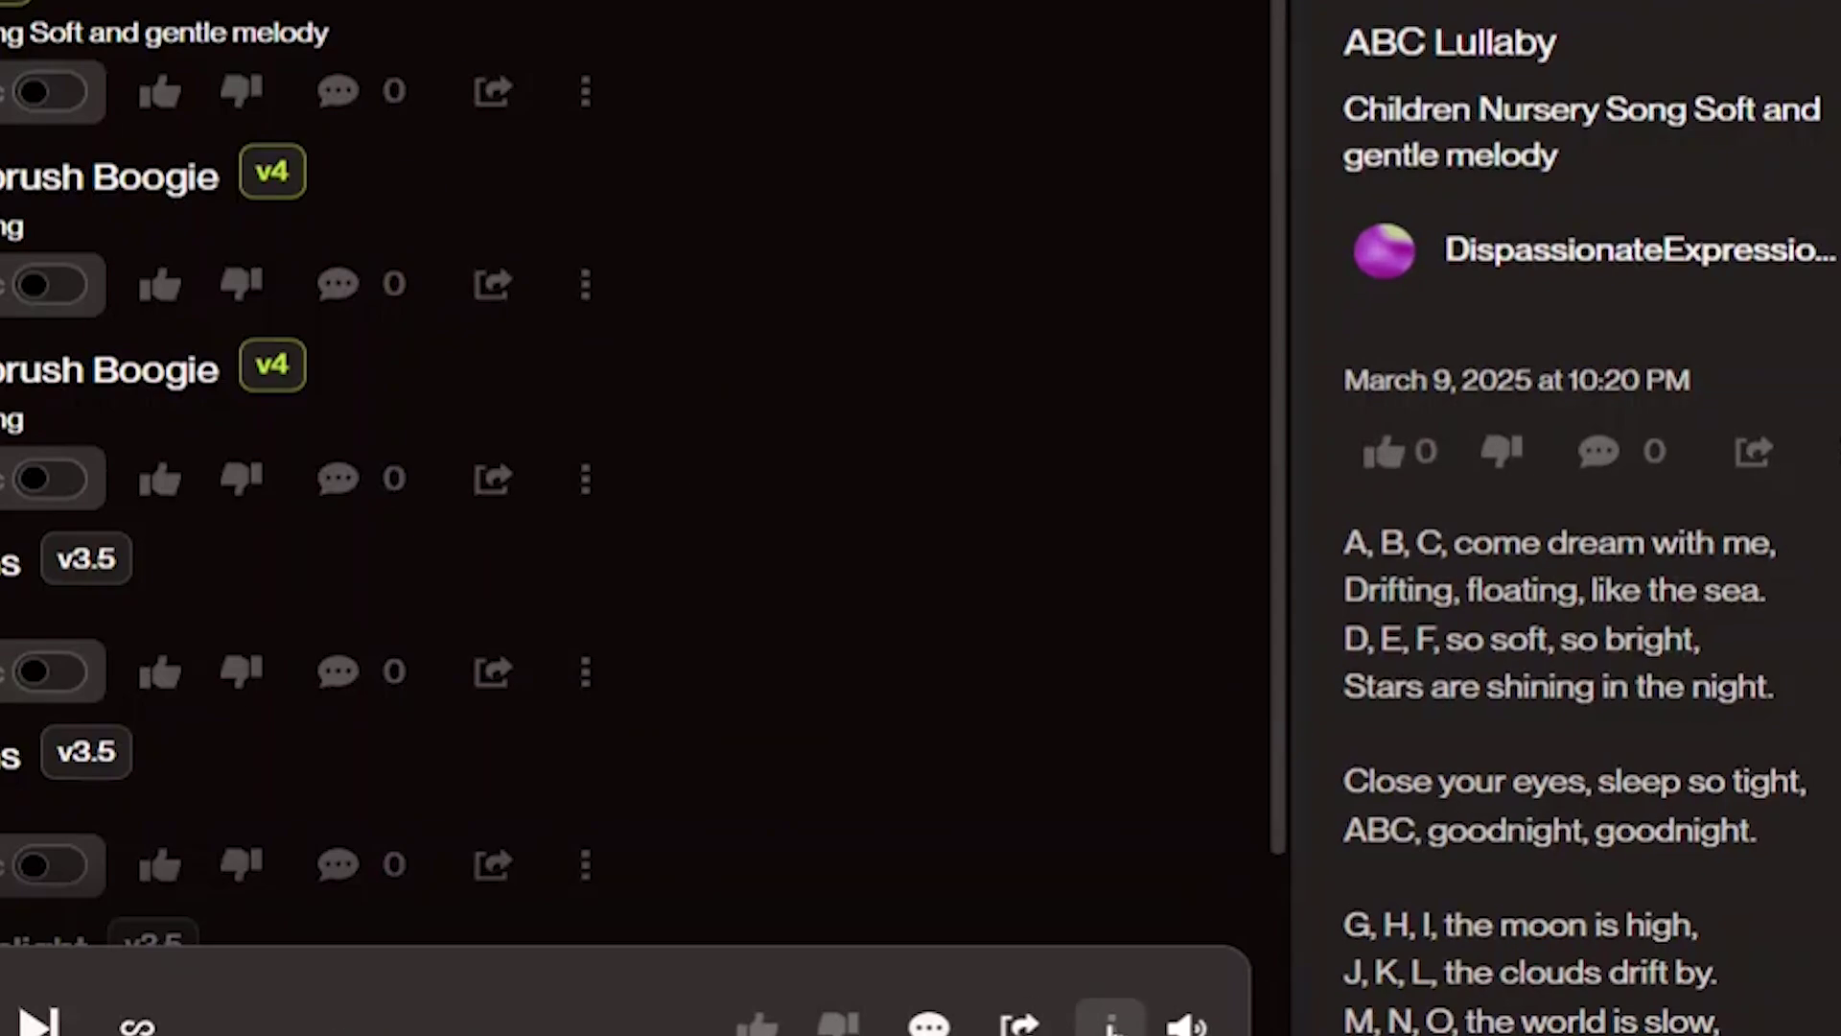
left_click(1109, 1019)
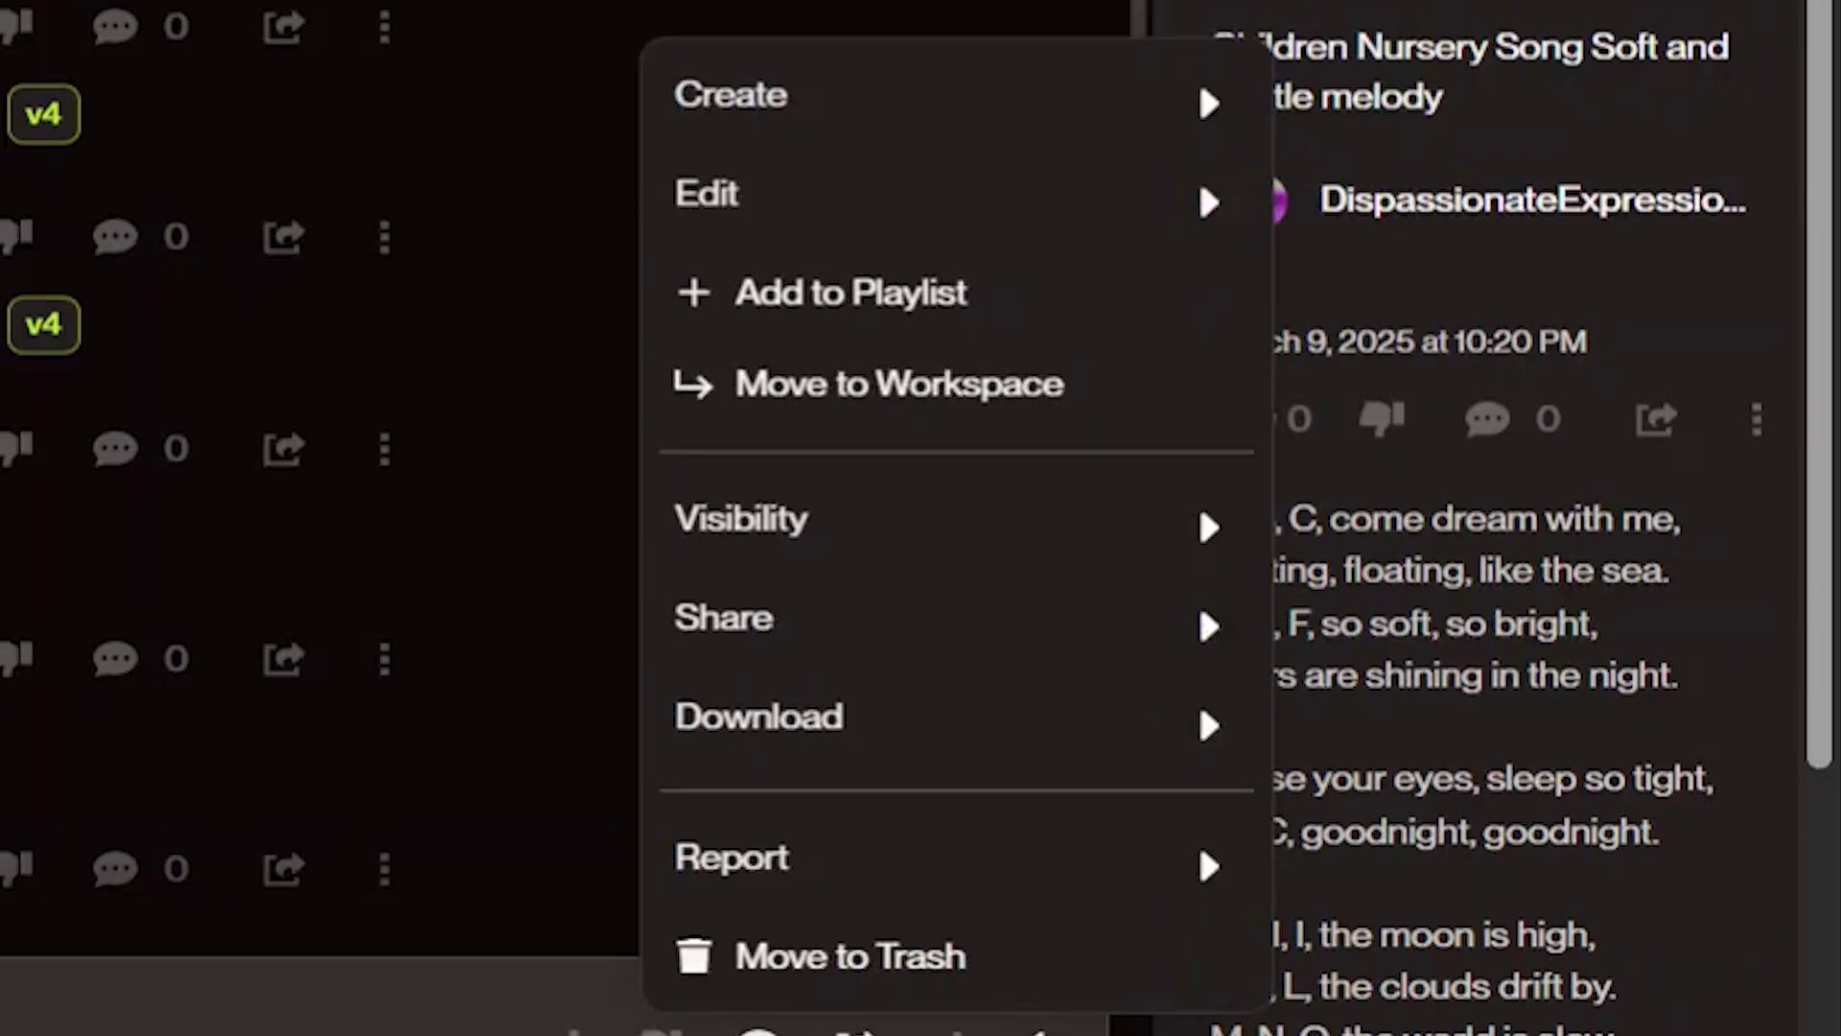
mouse_move(724, 734)
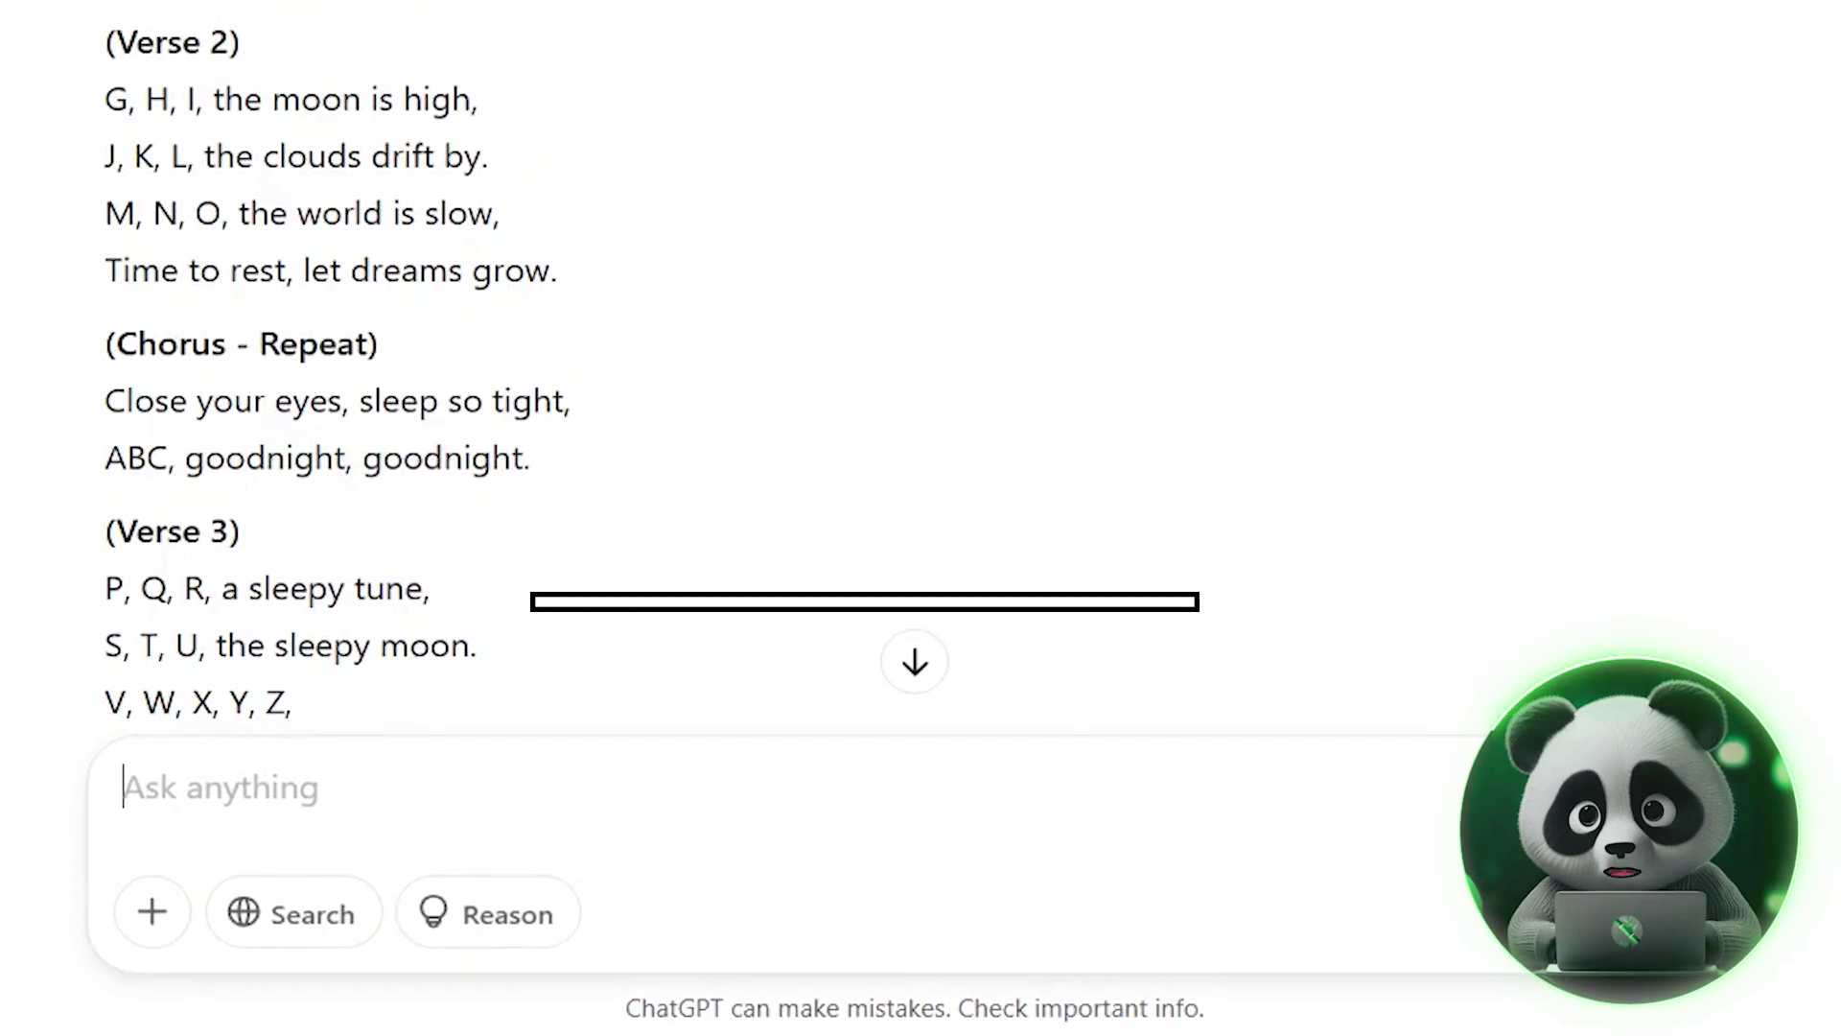
Ask ChatGPT for detailed image prompts for each lyric line of the lullaby
type("generate detailed ")
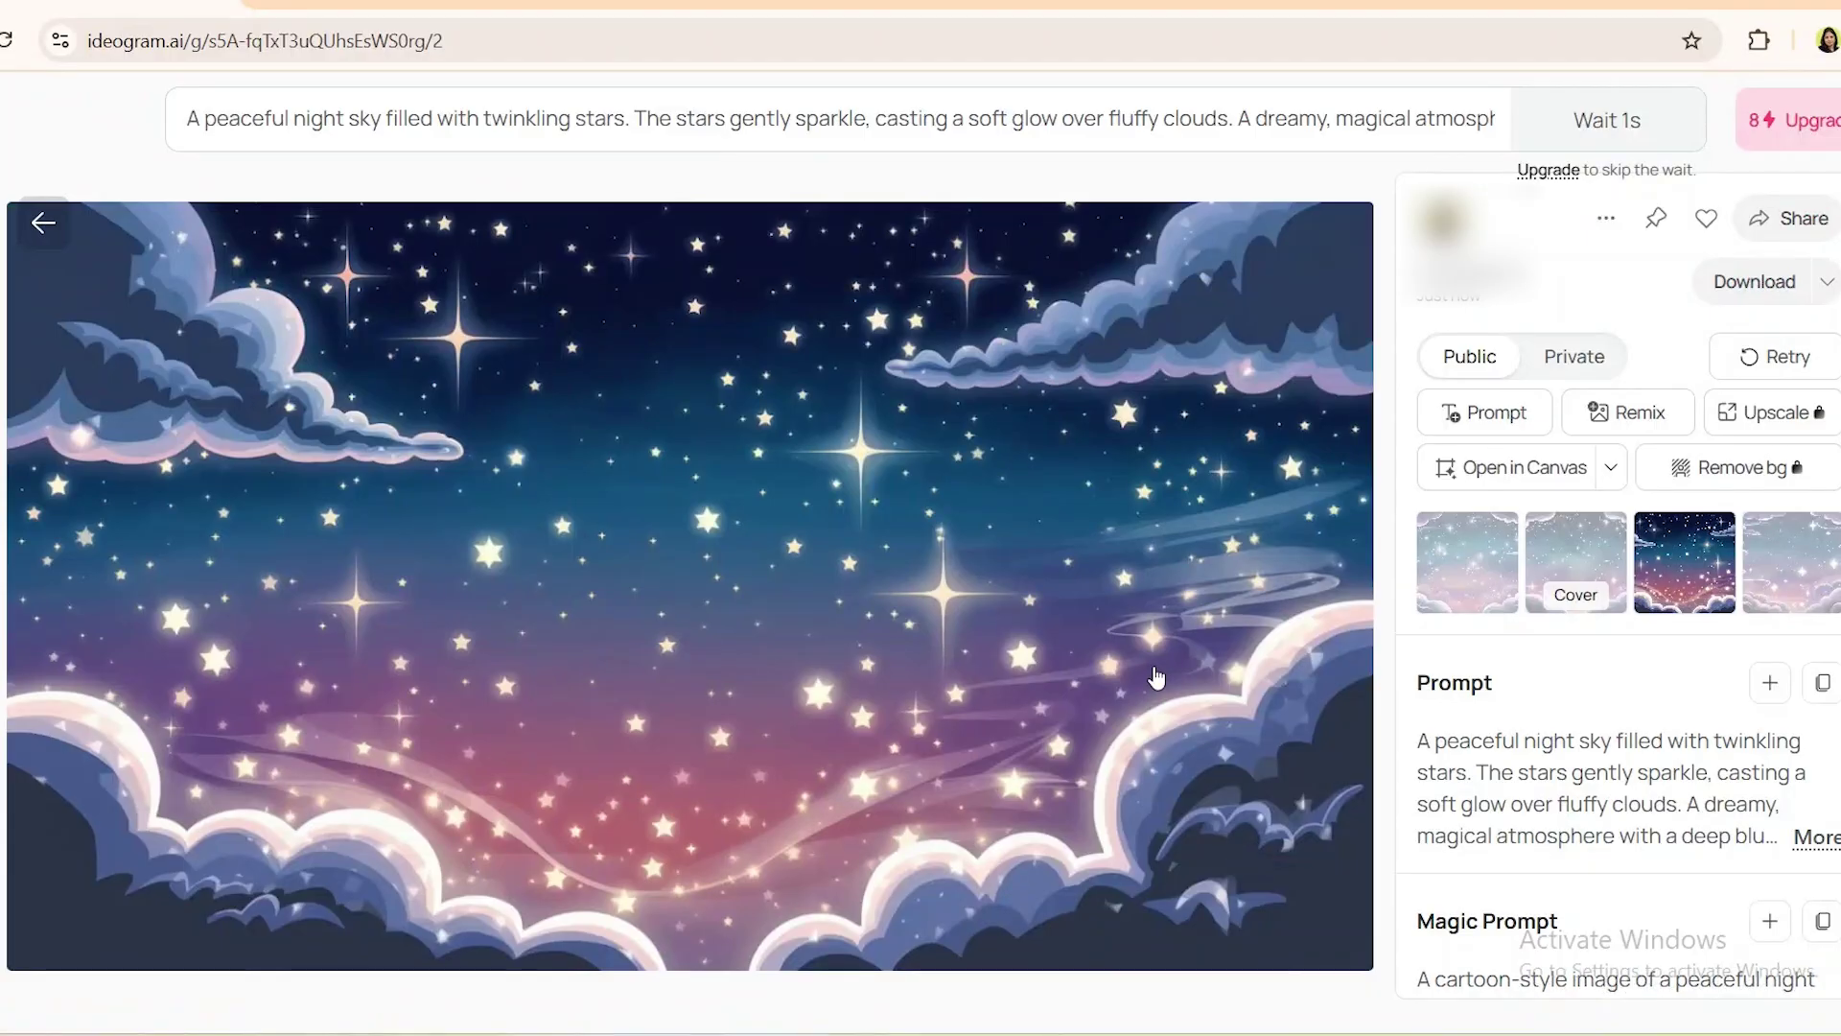
Compare the four starry-night variations and download the first one
left_click(1563, 572)
left_click(1708, 573)
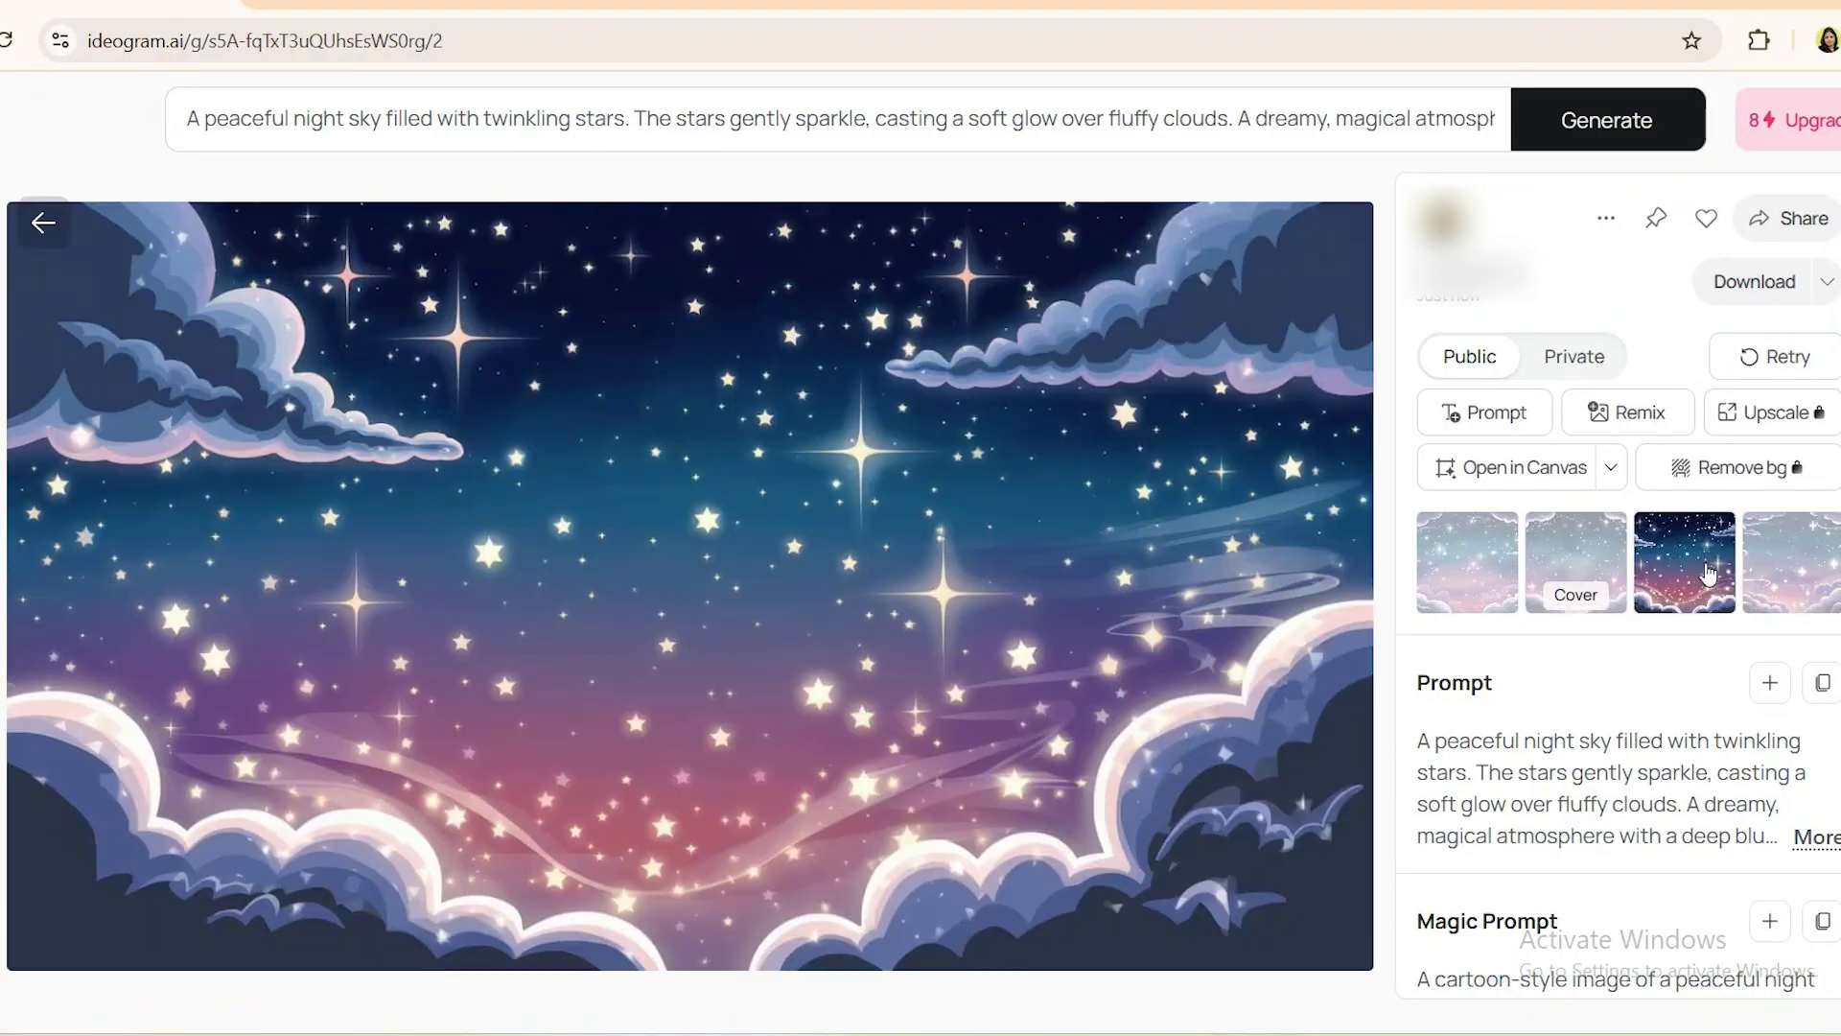
left_click(1824, 568)
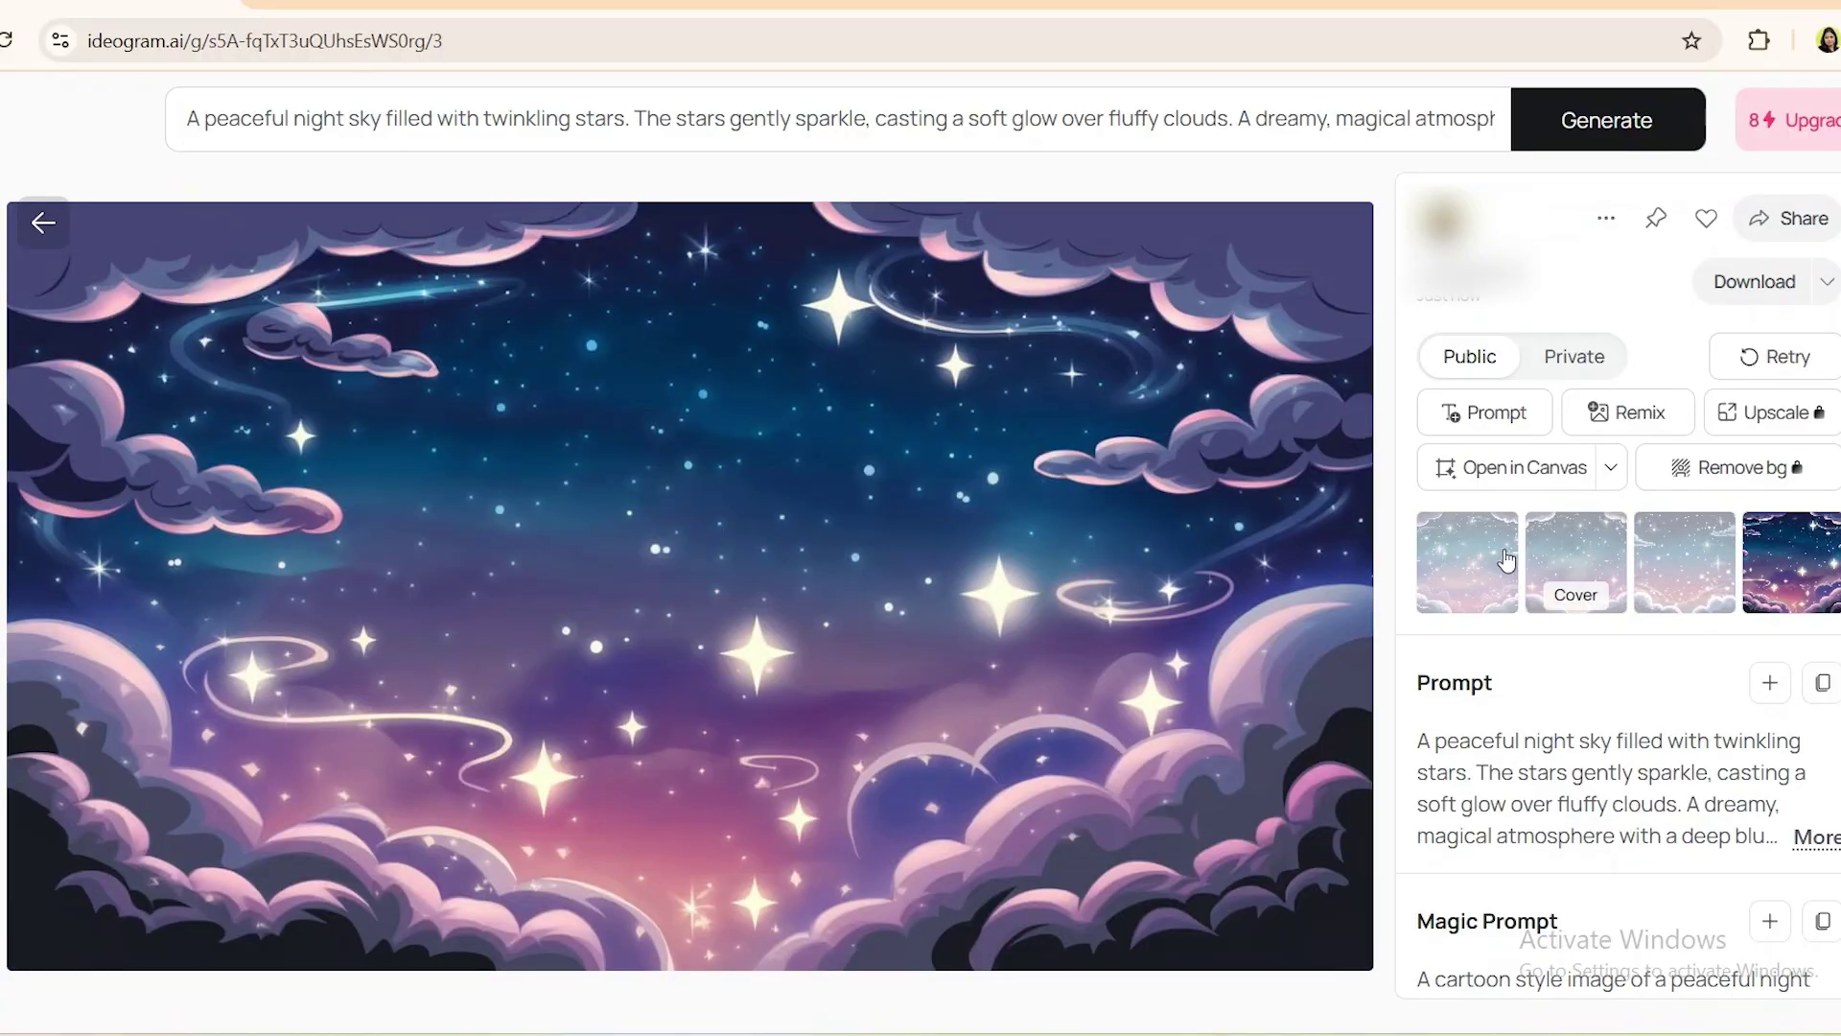
left_click(1507, 560)
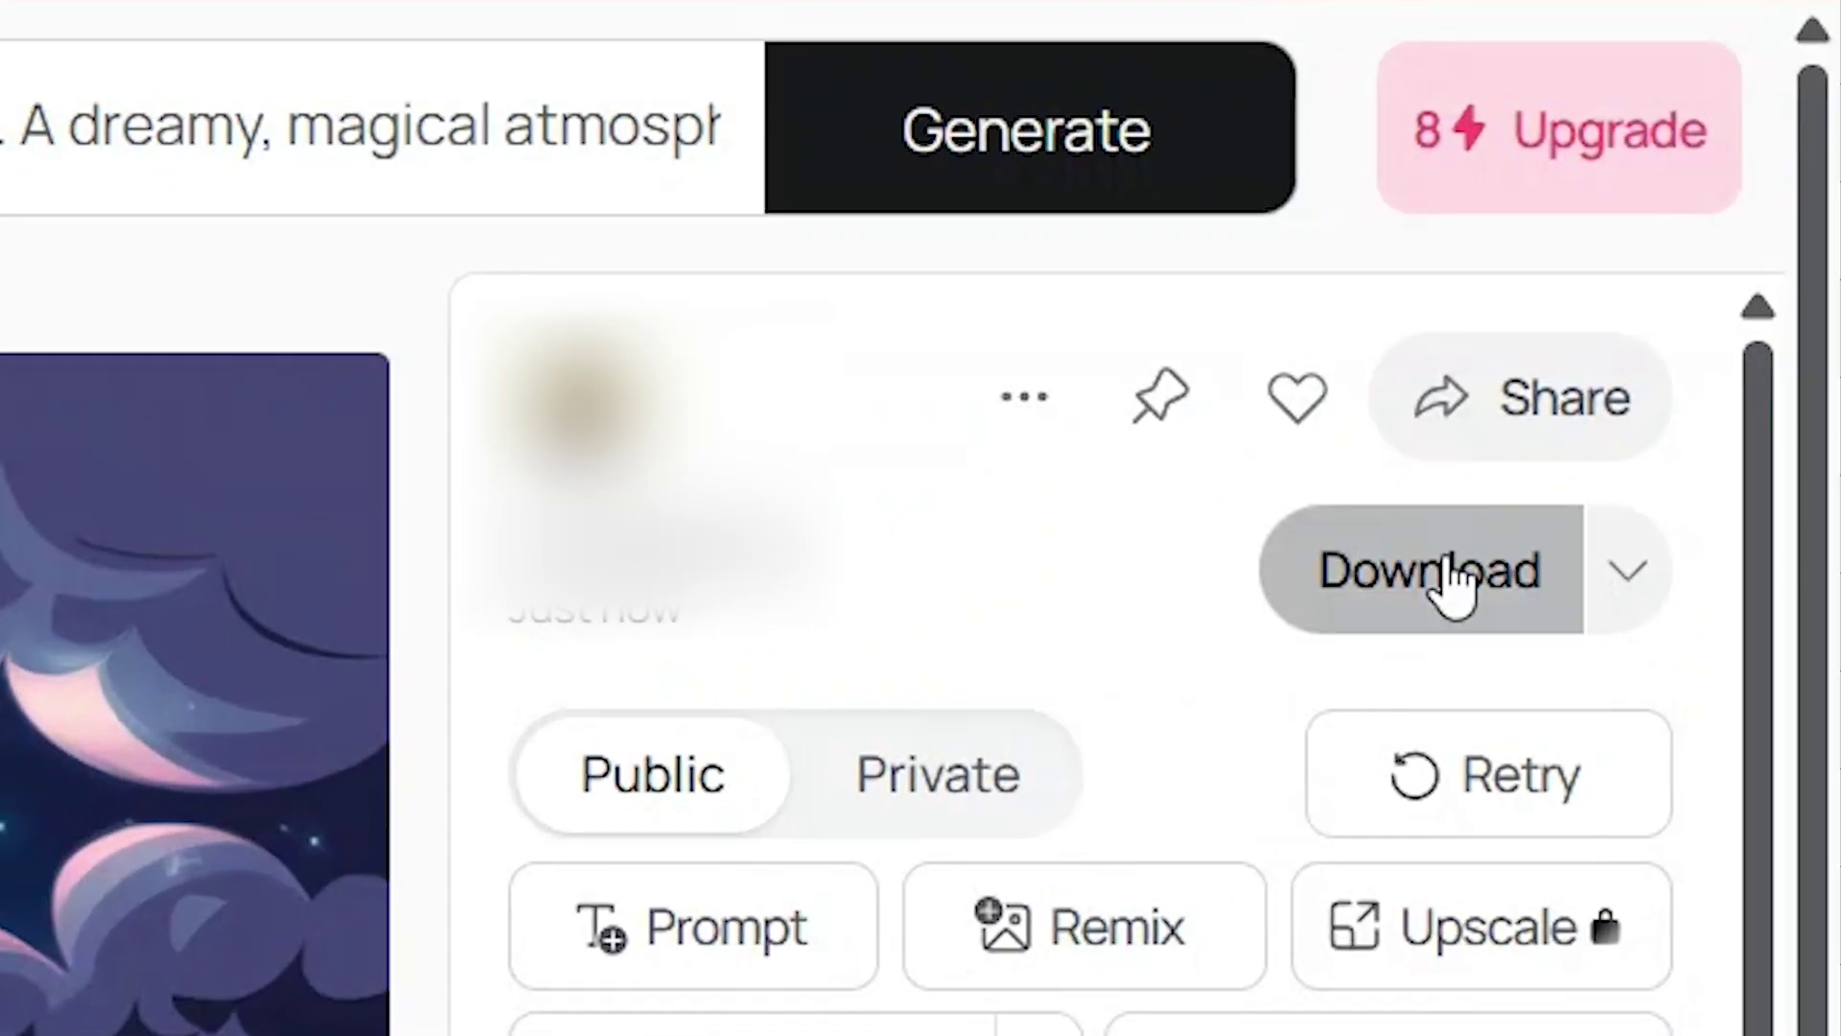
left_click(1761, 283)
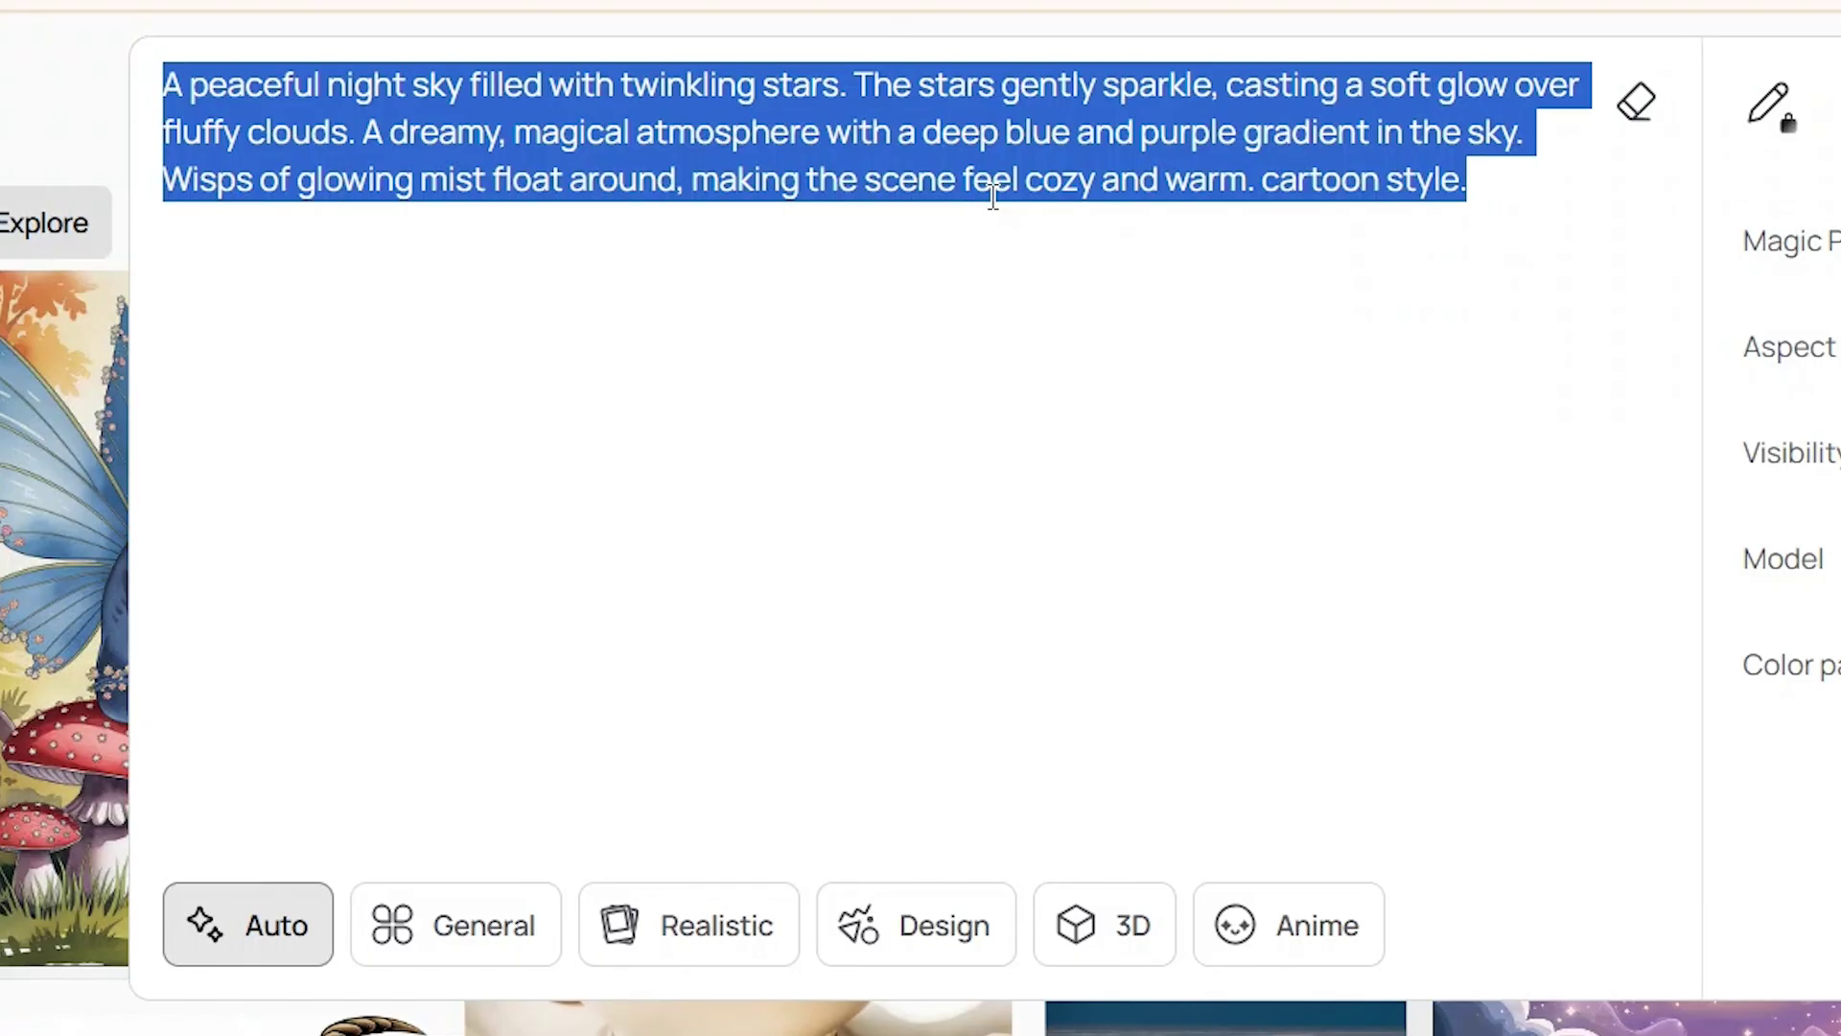
Paste the glowing alphabet-letters scene prompt and view its third variation
type("Gently glowing letters of the alphabet slowly drifting across the starry sky, as if they are made of soft moonlight. Some letters appear and disappear like fireflies, blending seamlessly into the dreamy atmosphere. The scene is calm, like a bedtime story coming to life.")
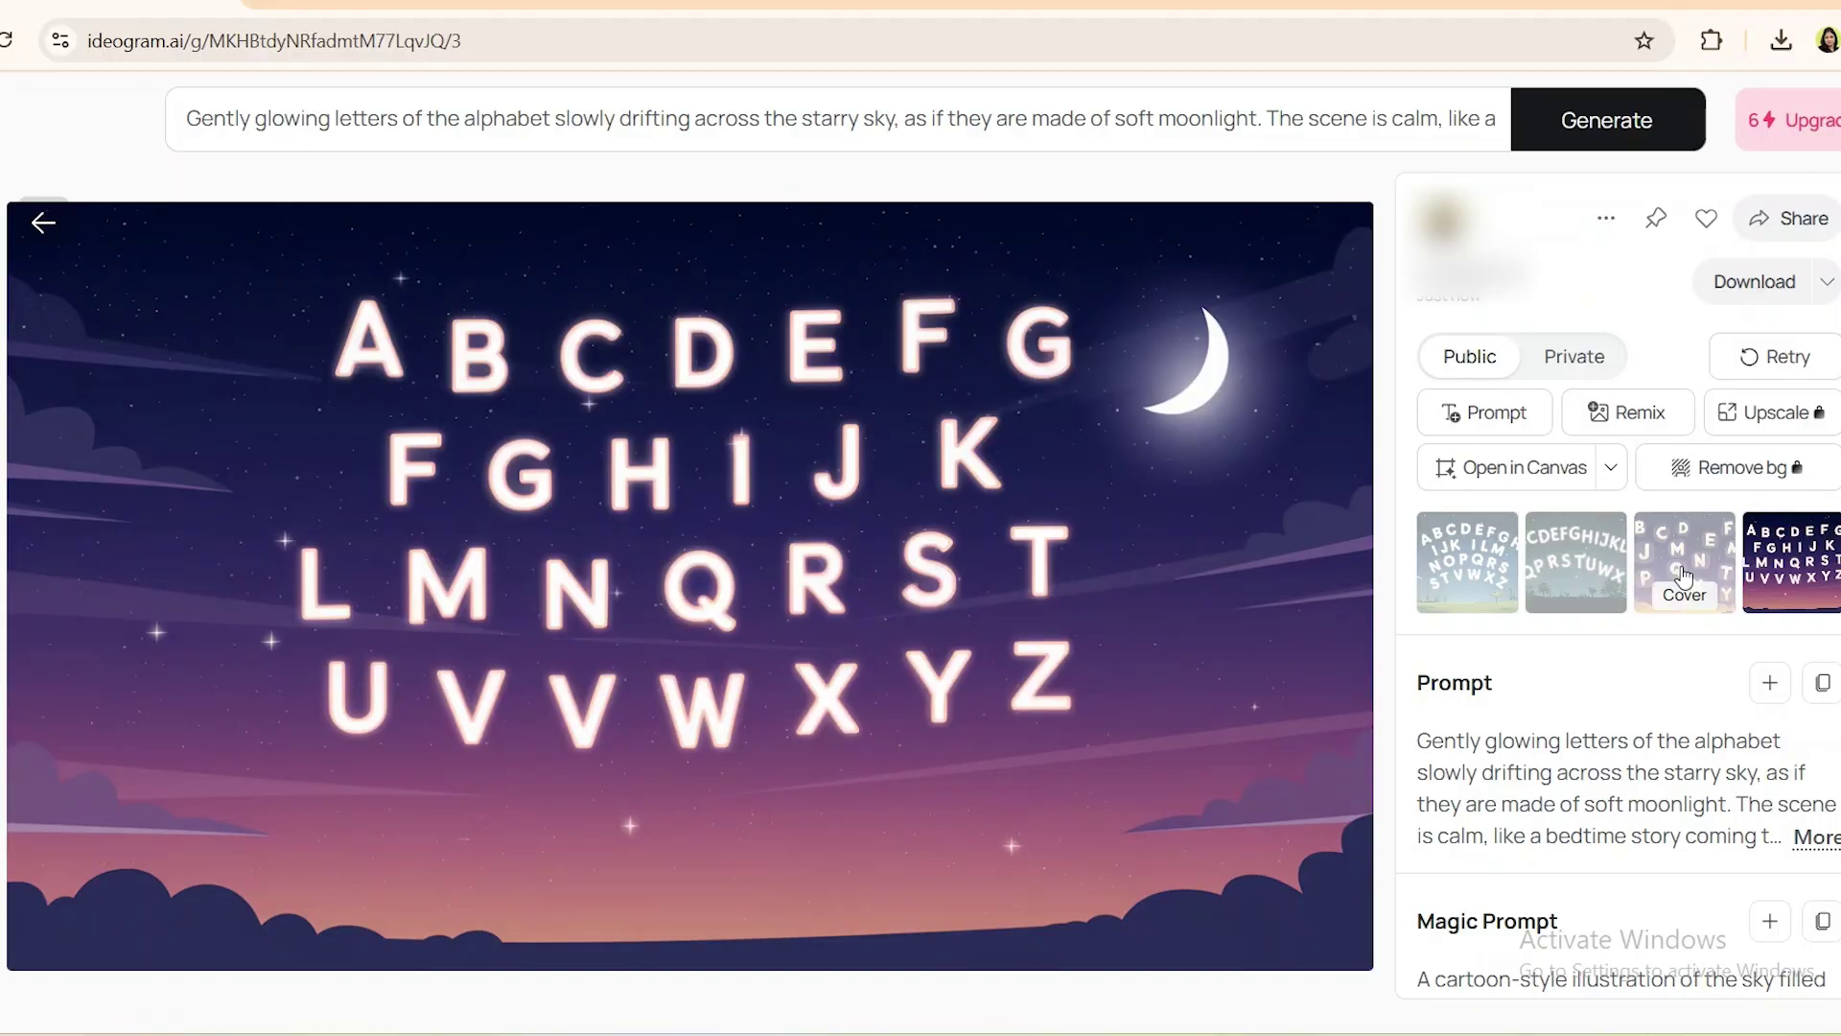
left_click(1686, 572)
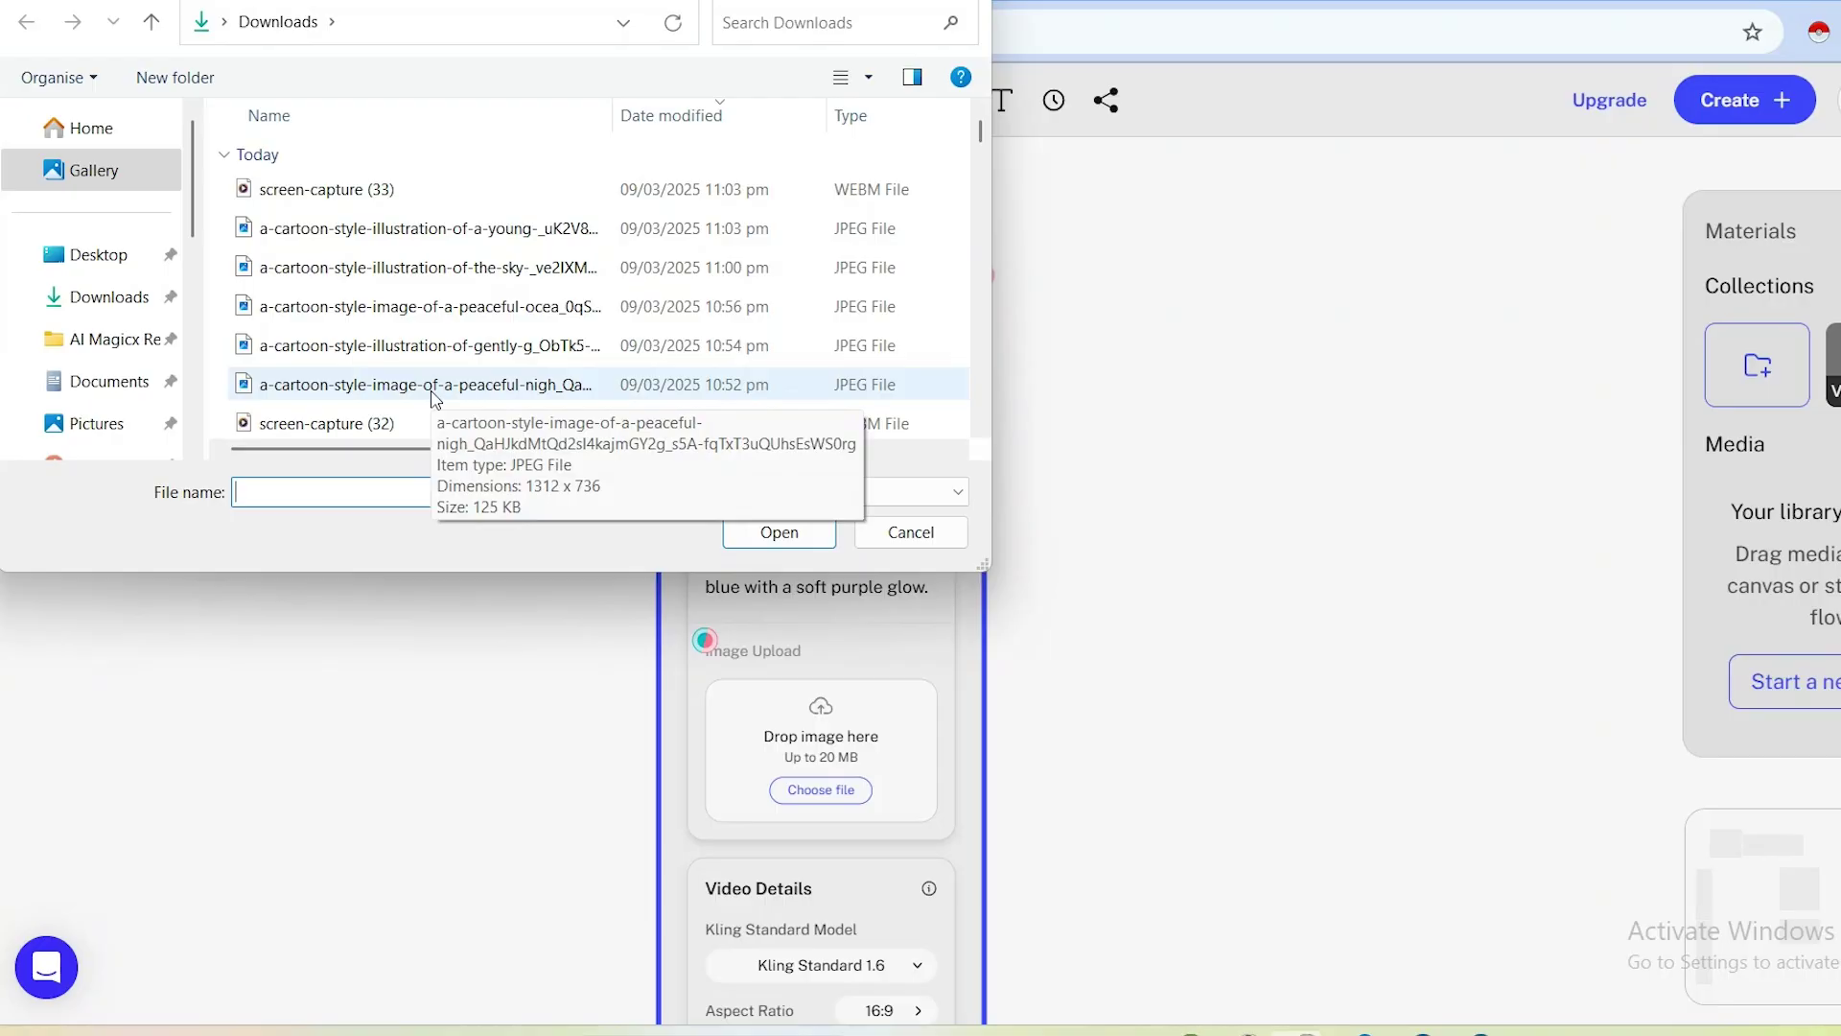
Upload the night-sky image and select the Kling Standard Video generator
double_click(431, 389)
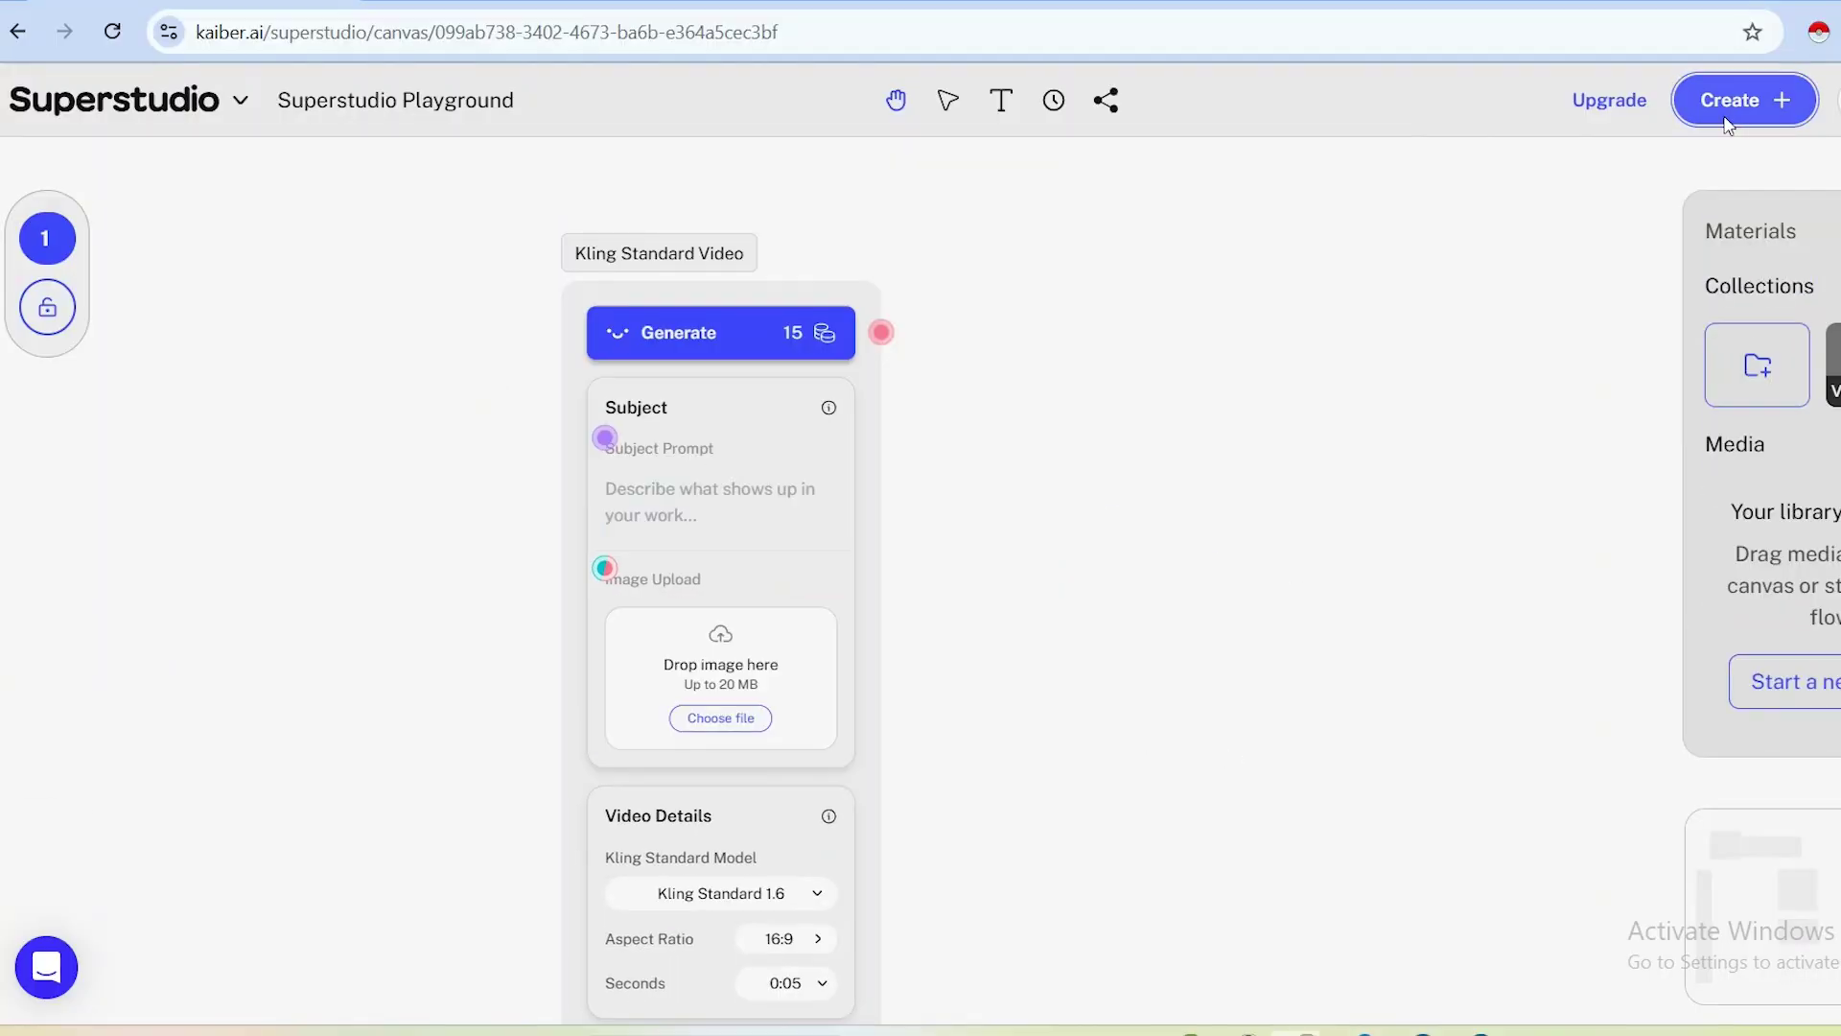
left_click(1726, 120)
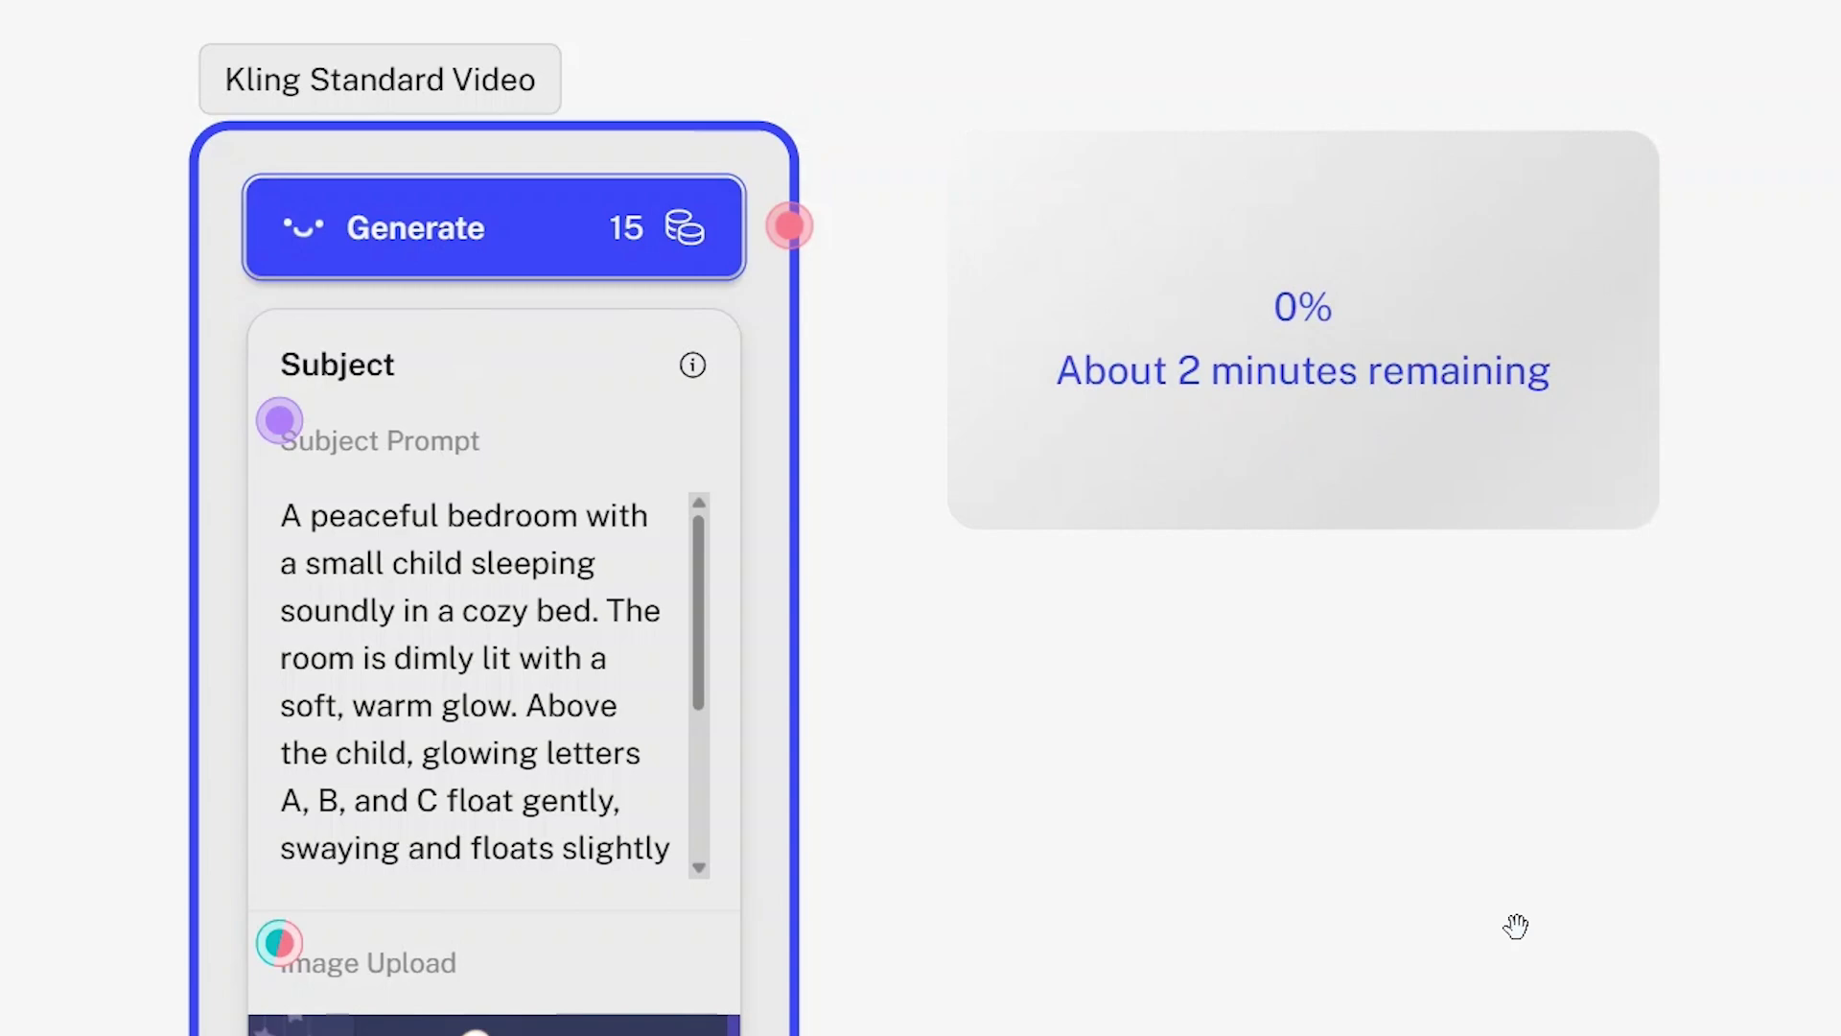
Paste the scene description into Subject Prompt and delete its extra trailing phrase
scroll(1516, 926, "down", 3)
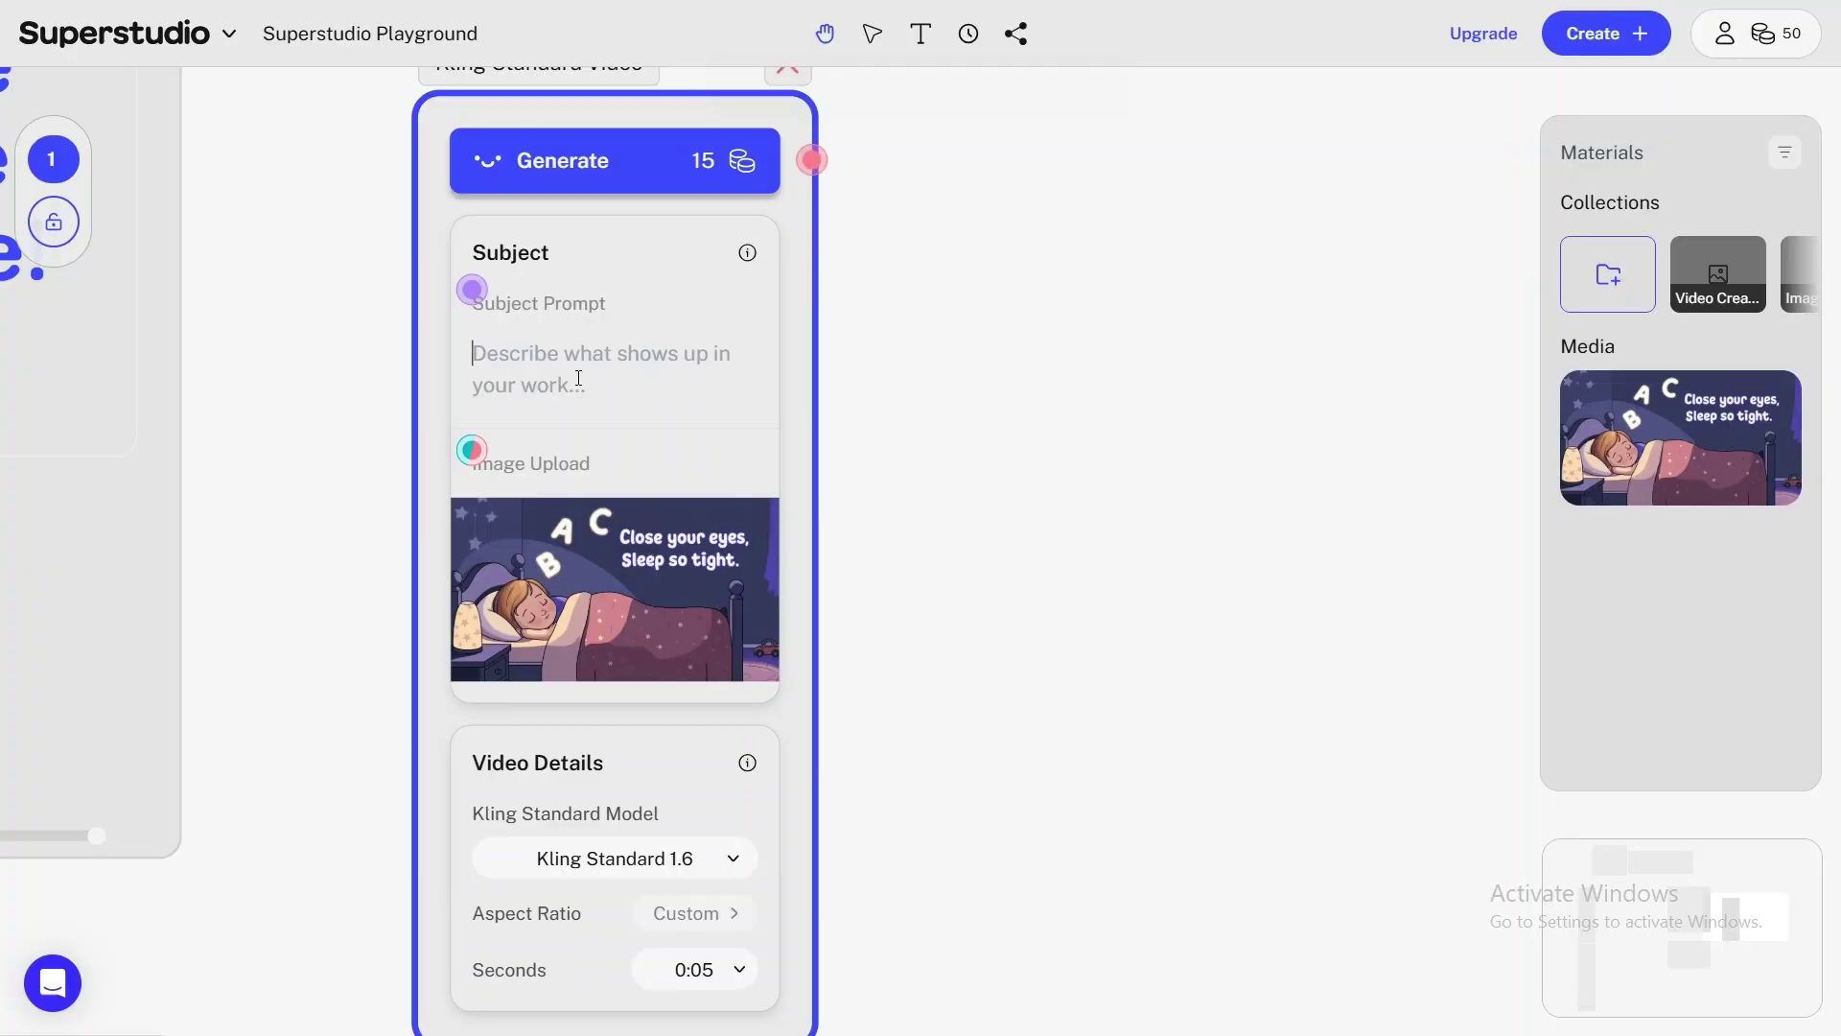
type("A peaceful bedroom with a small child sleeping soundly in a cozy bed. The room is dimly lit with a soft, warm glow. Above the child, glowing letters A, B, and C float gently, swaying slightly as if carried by a soft breeze. The stars outside twinkle softly. The text \"Close your eyes, sleep so tight.\" appears in a dreamy font above the bed, blending into the calm atmosphere.")
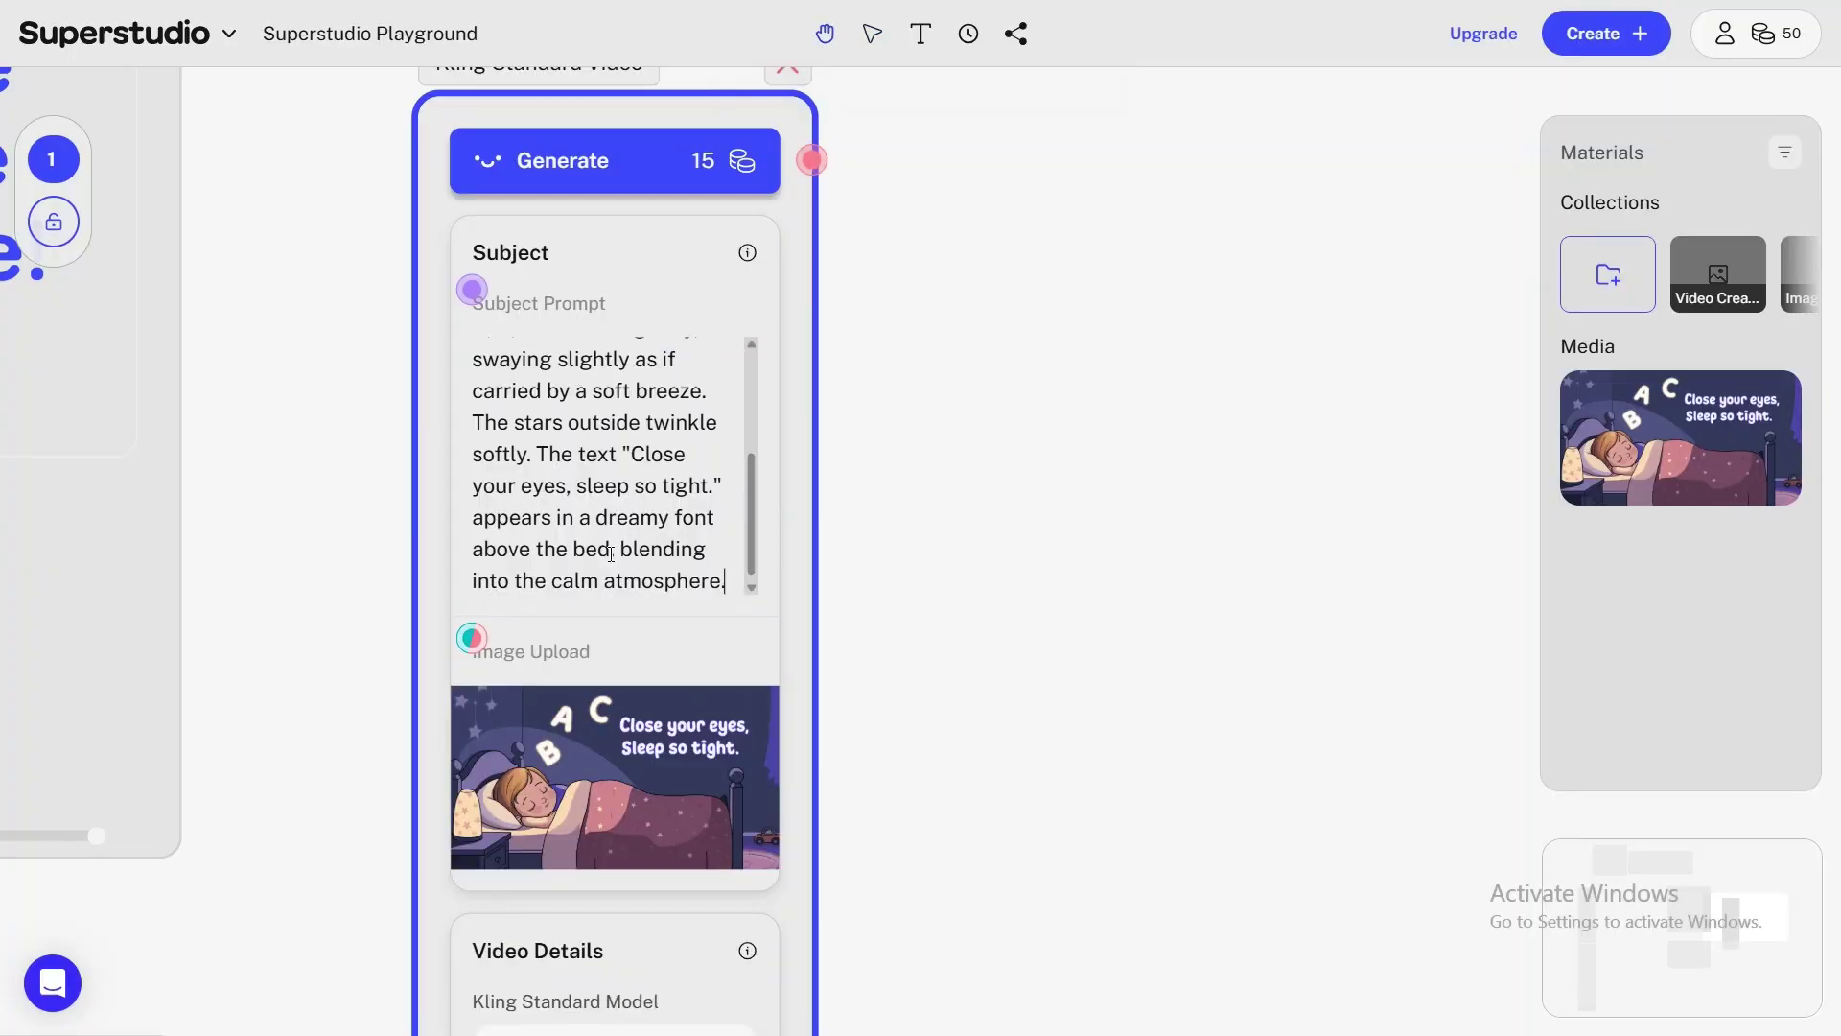
left_click_drag(611, 554, 722, 580)
key("BackSpace")
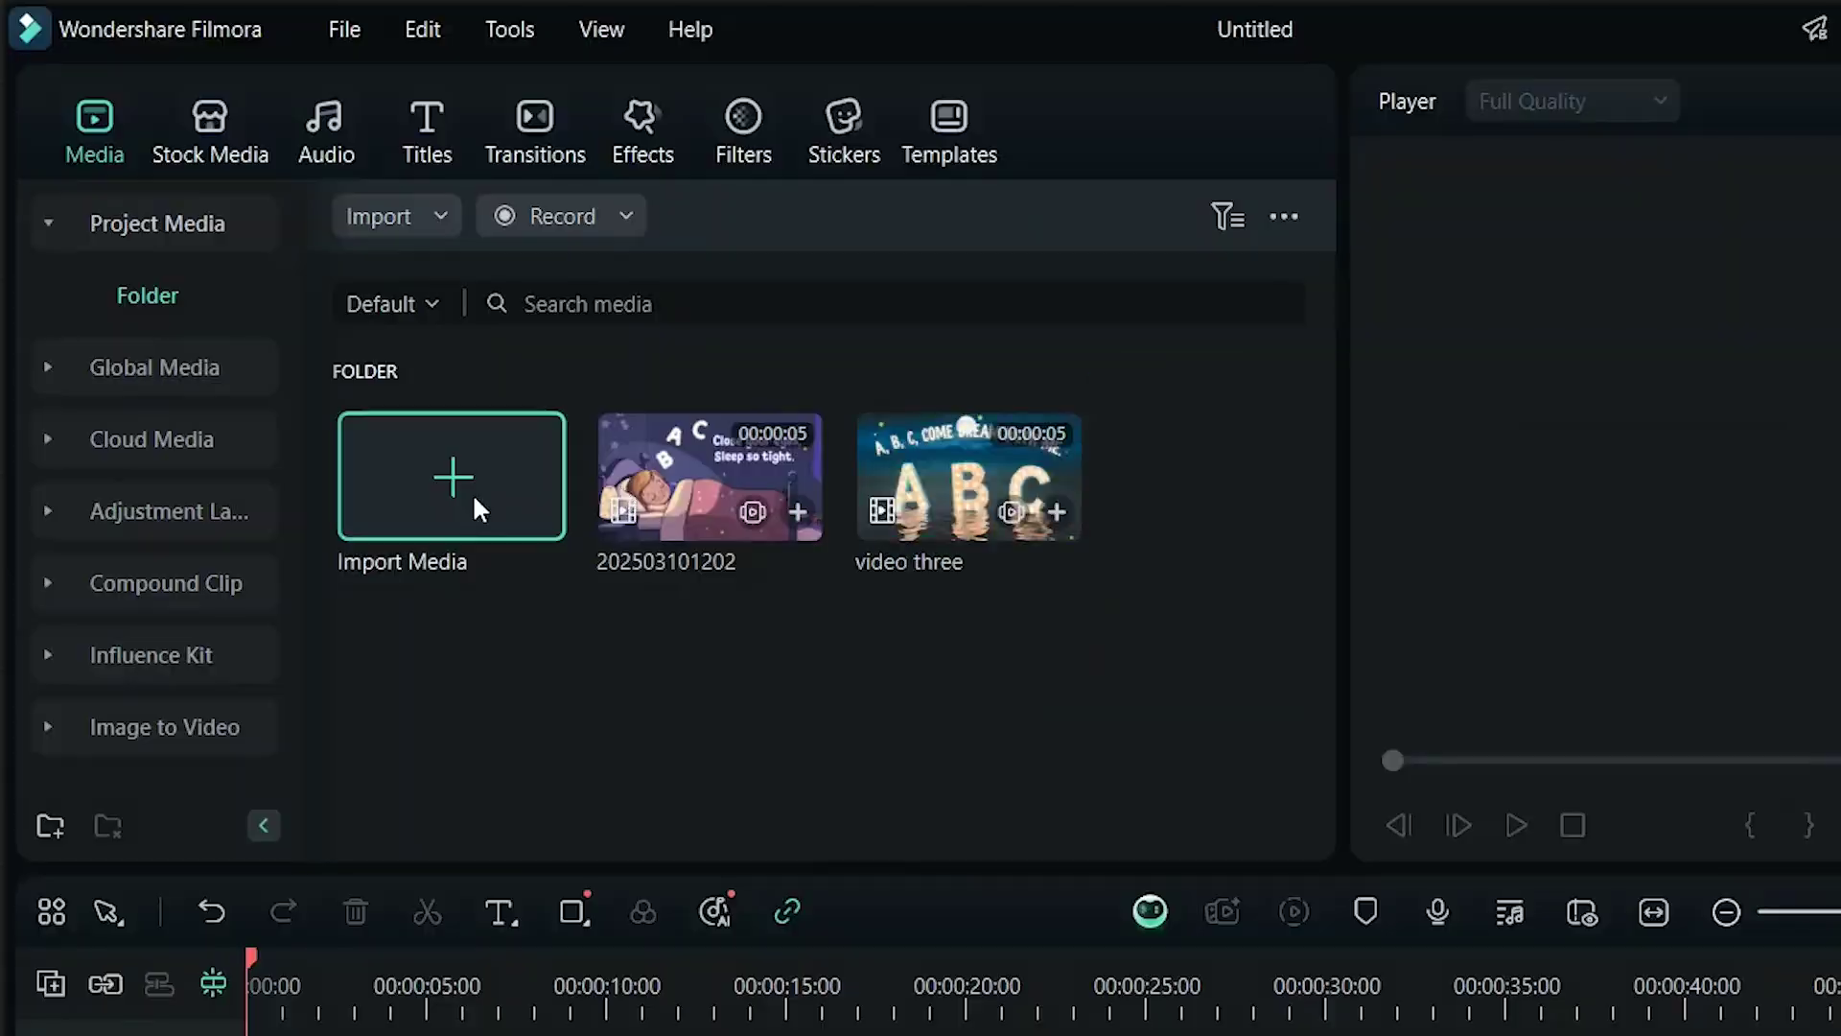
Import the generated clips and song, placing ABC Lullaby and the first clips on the timeline
left_click(472, 491)
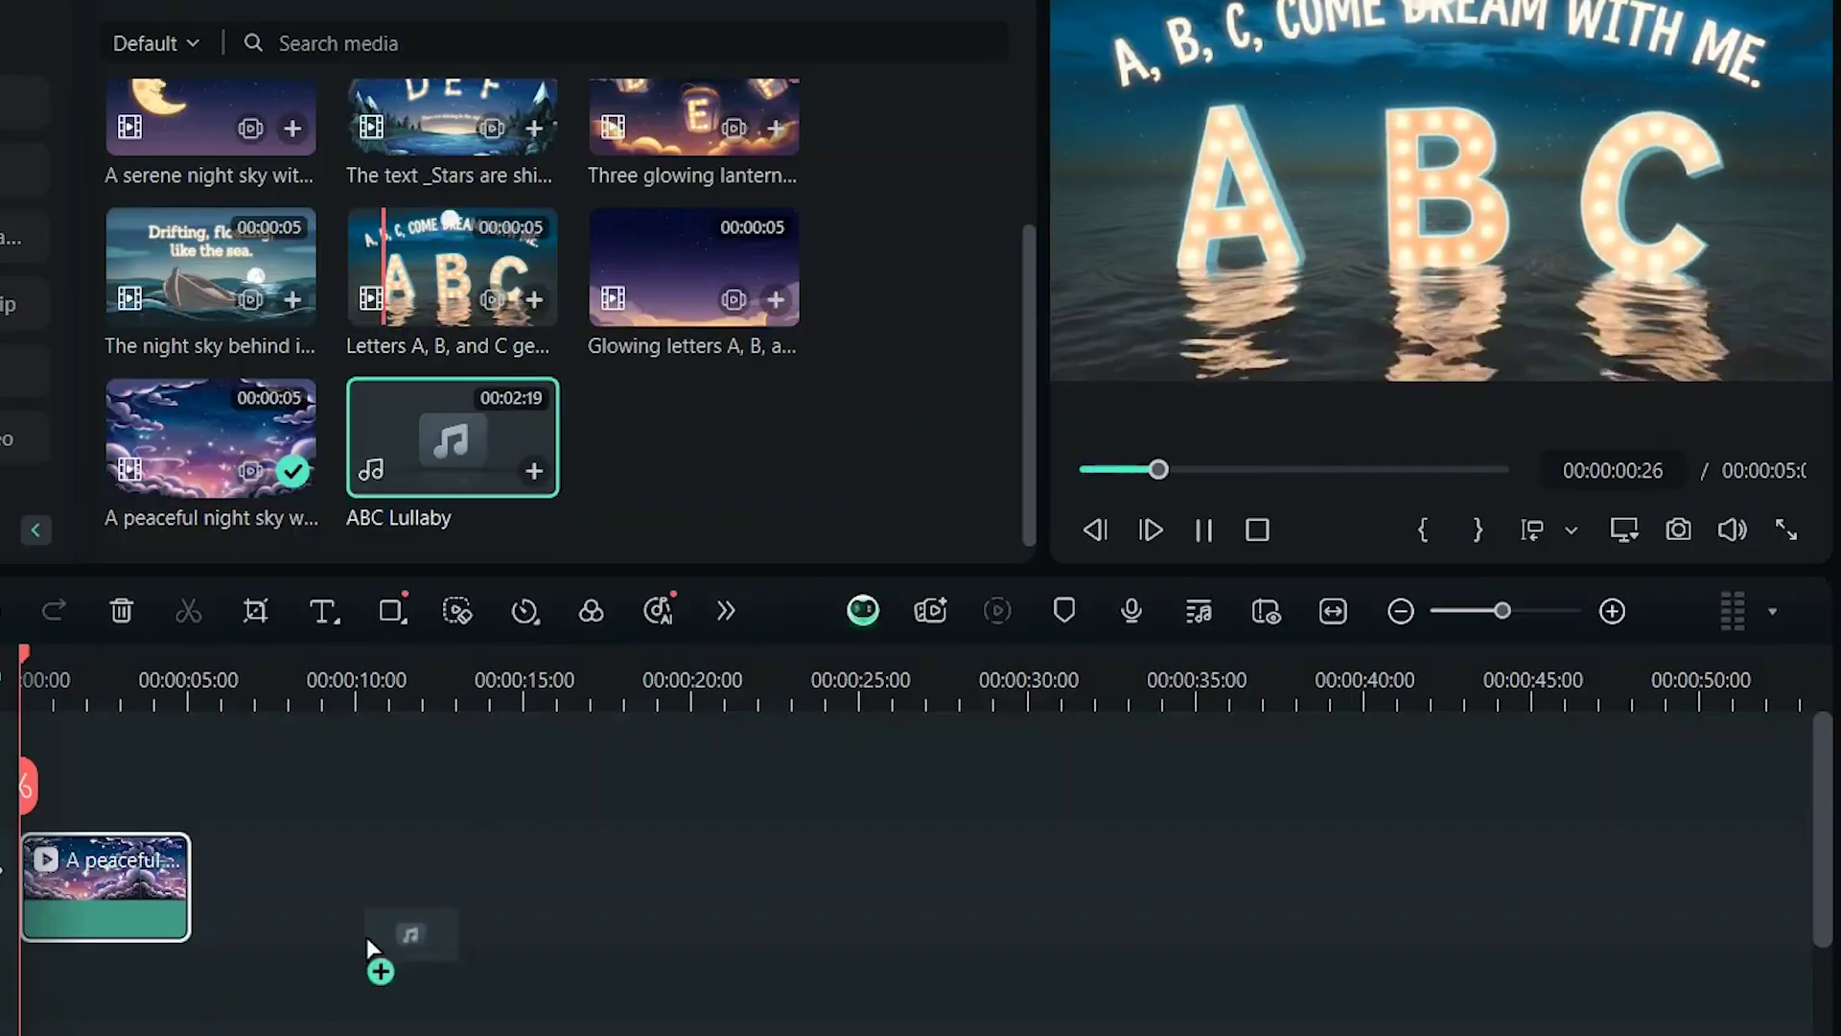
left_click_drag(369, 947, 370, 949)
left_click_drag(693, 268, 432, 822)
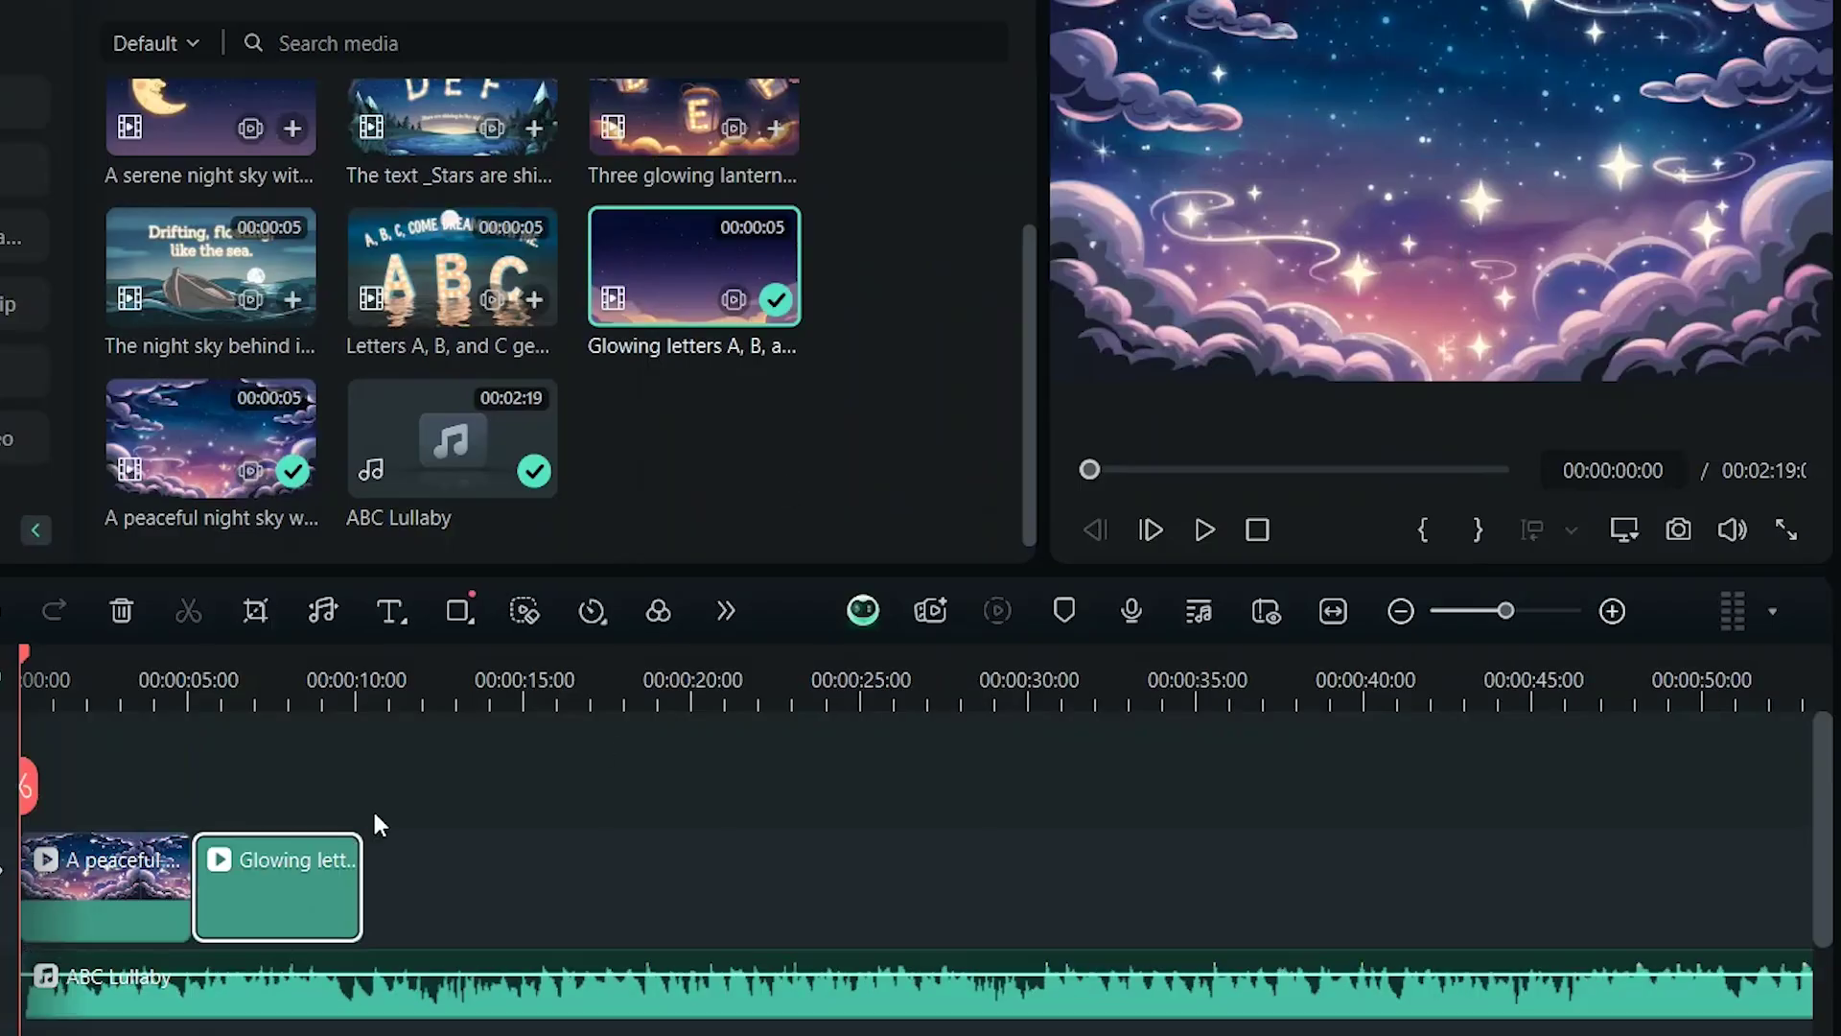
scroll(678, 192, "up", 3)
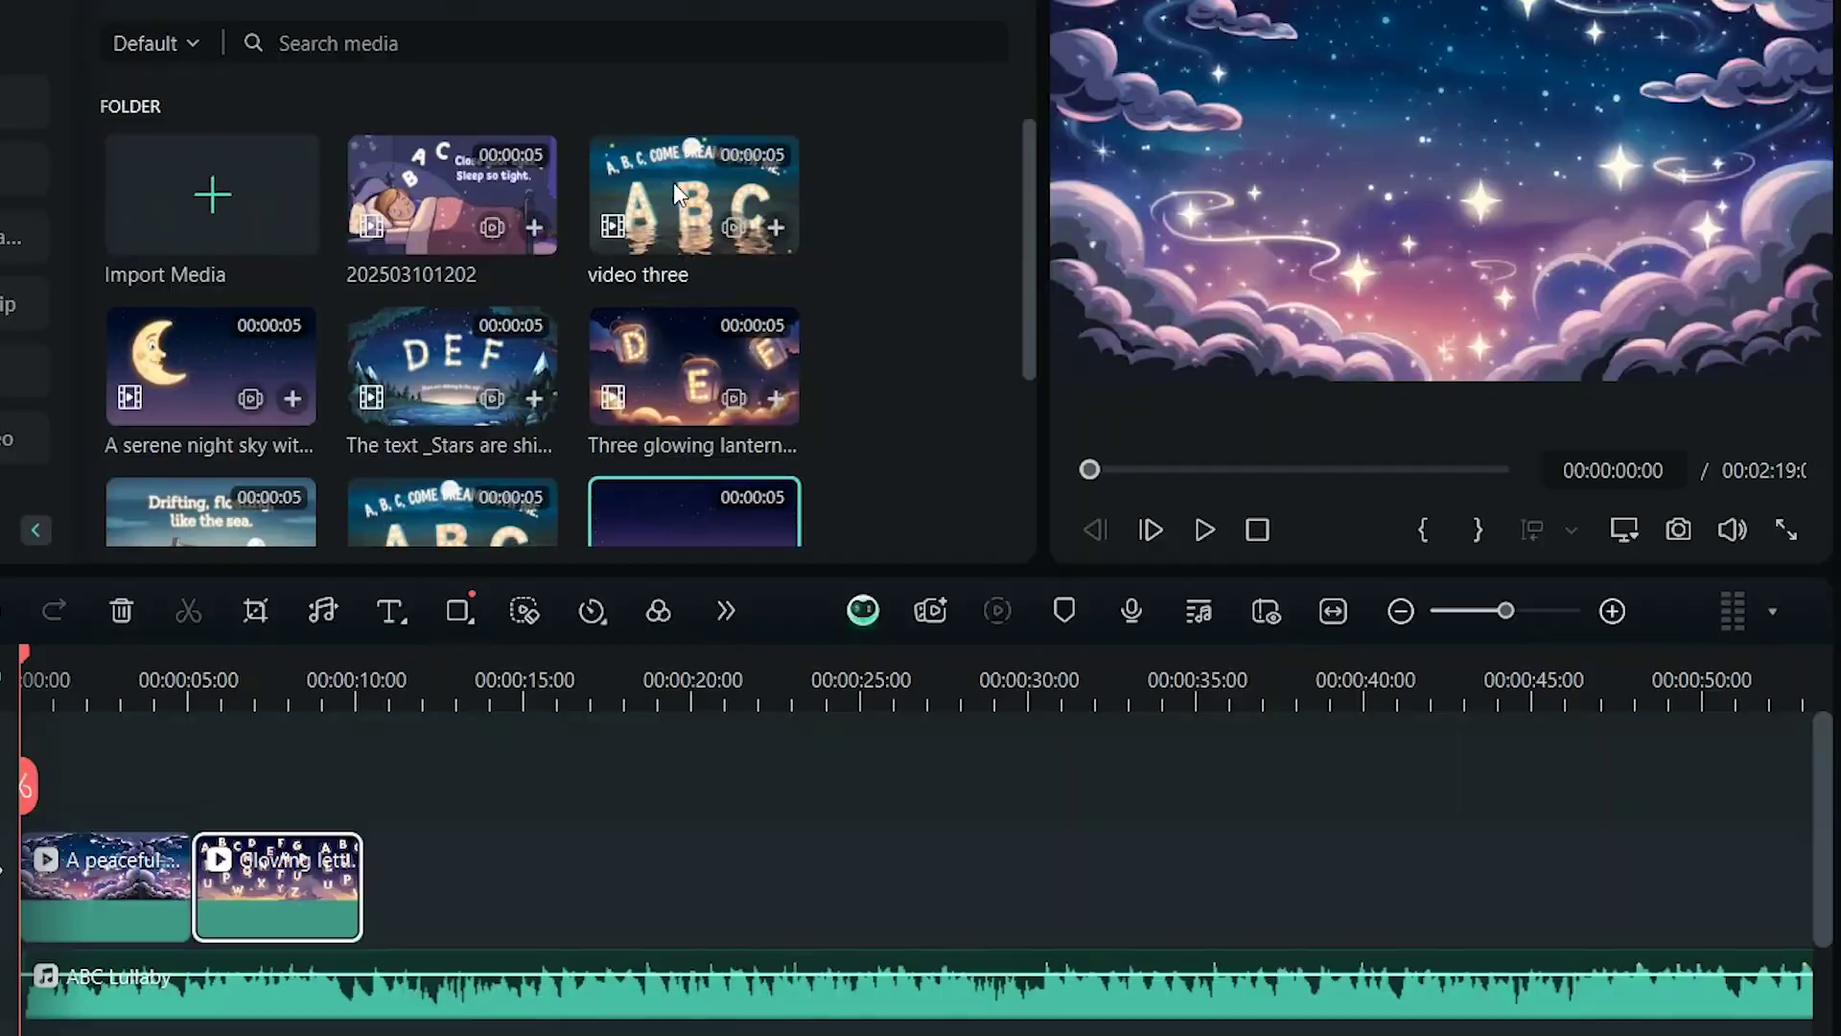
left_click_drag(678, 192, 449, 887)
scroll(451, 288, "down", 3)
left_click(287, 298)
scroll(451, 288, "up", 3)
left_click(535, 398)
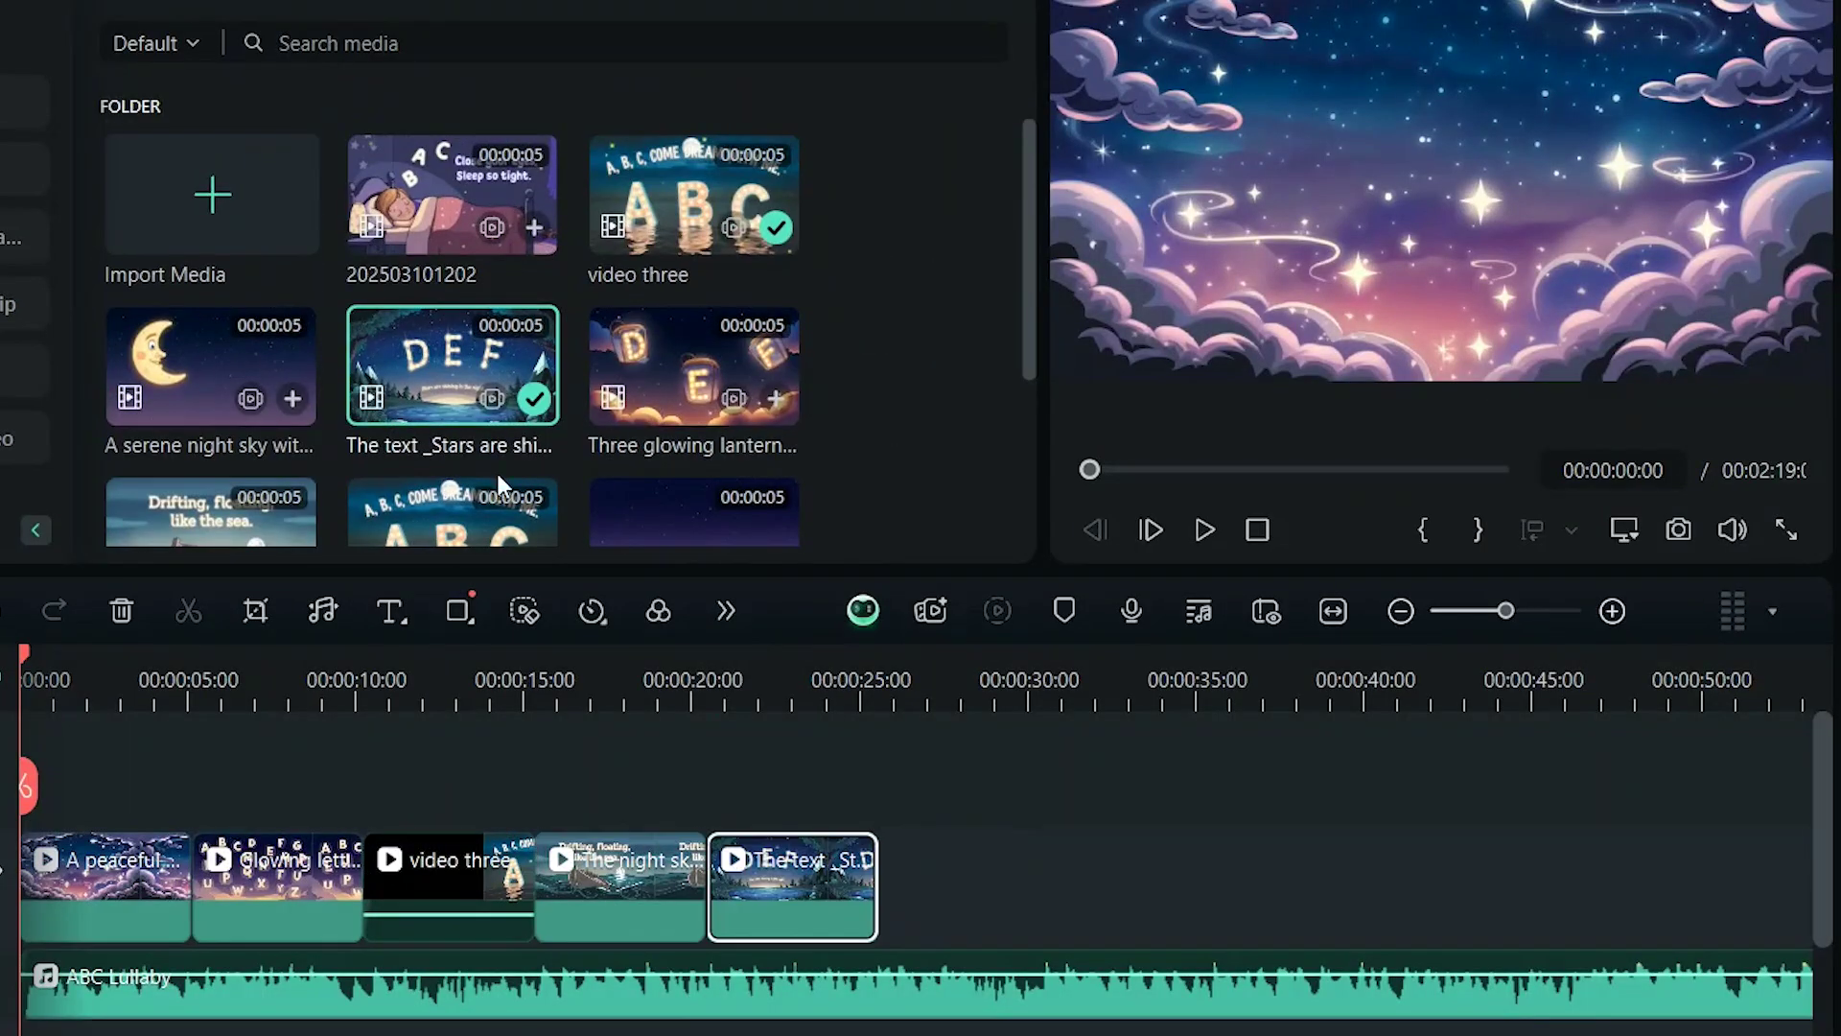
left_click_drag(661, 364, 767, 863)
left_click(826, 799)
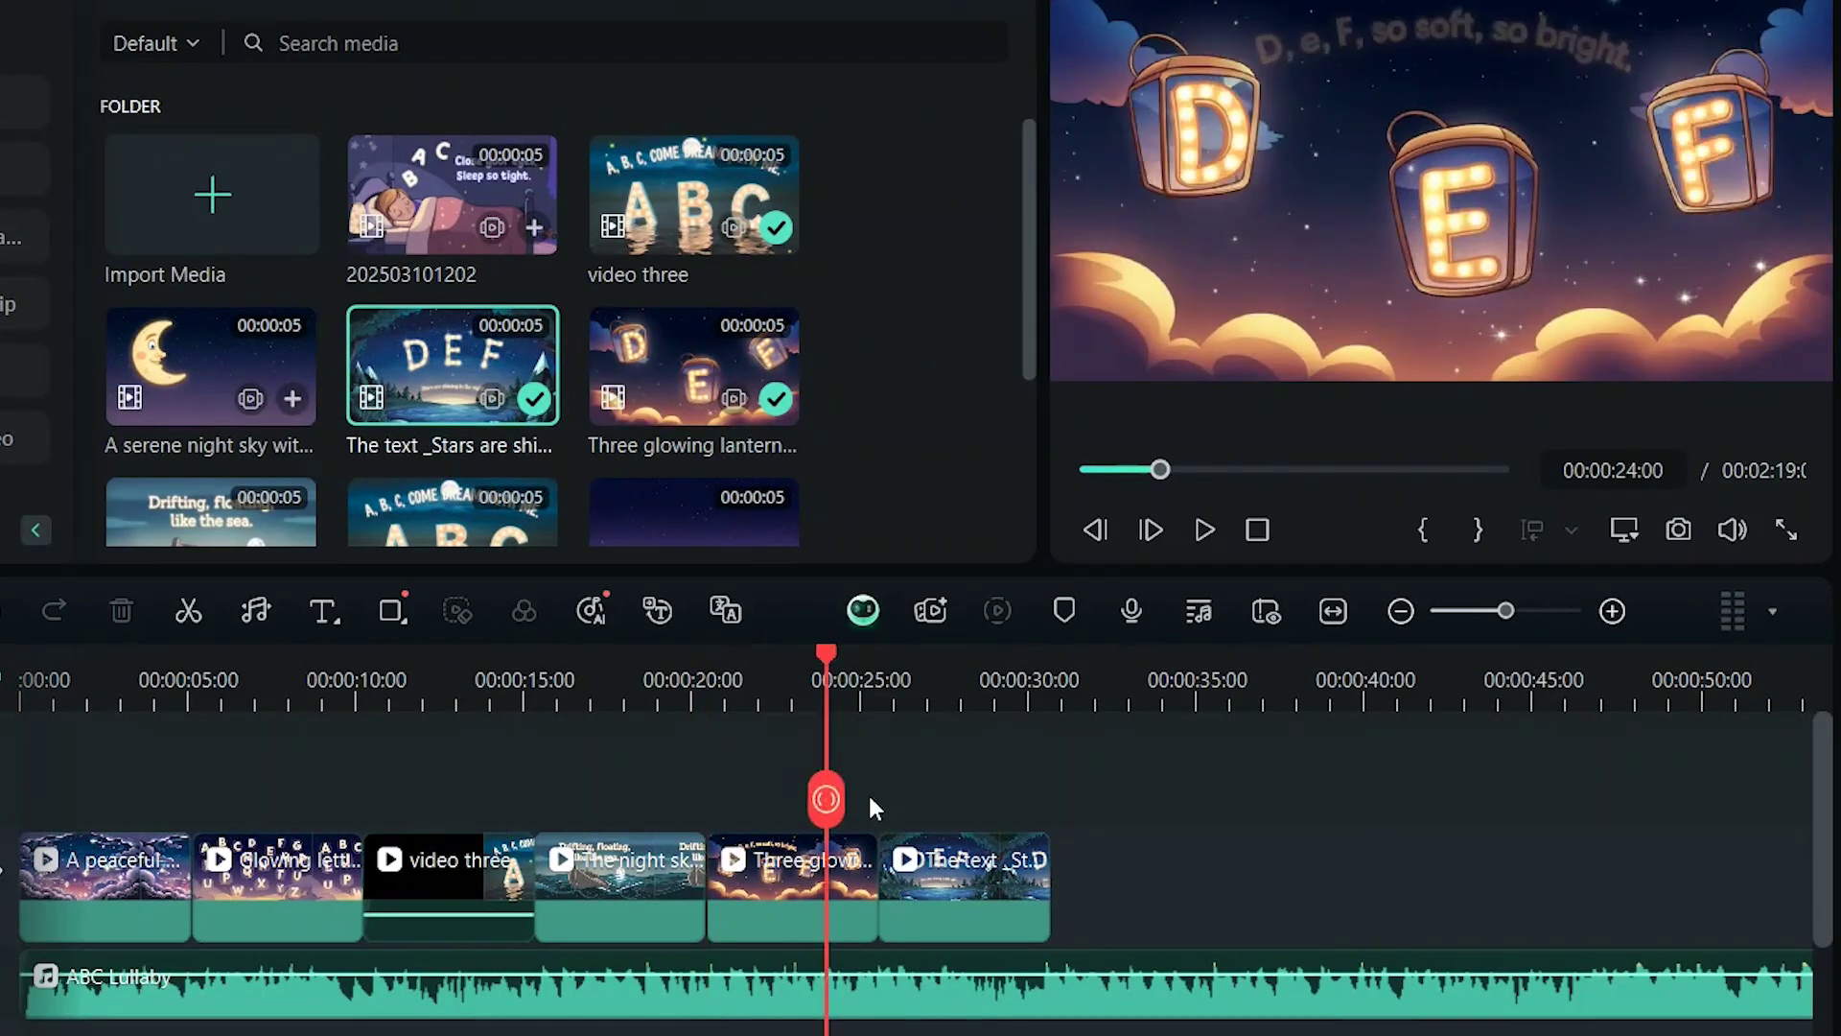
left_click_drag(825, 799, 1019, 814)
left_click(534, 228)
left_click_drag(211, 365, 1275, 877)
left_click(1204, 529)
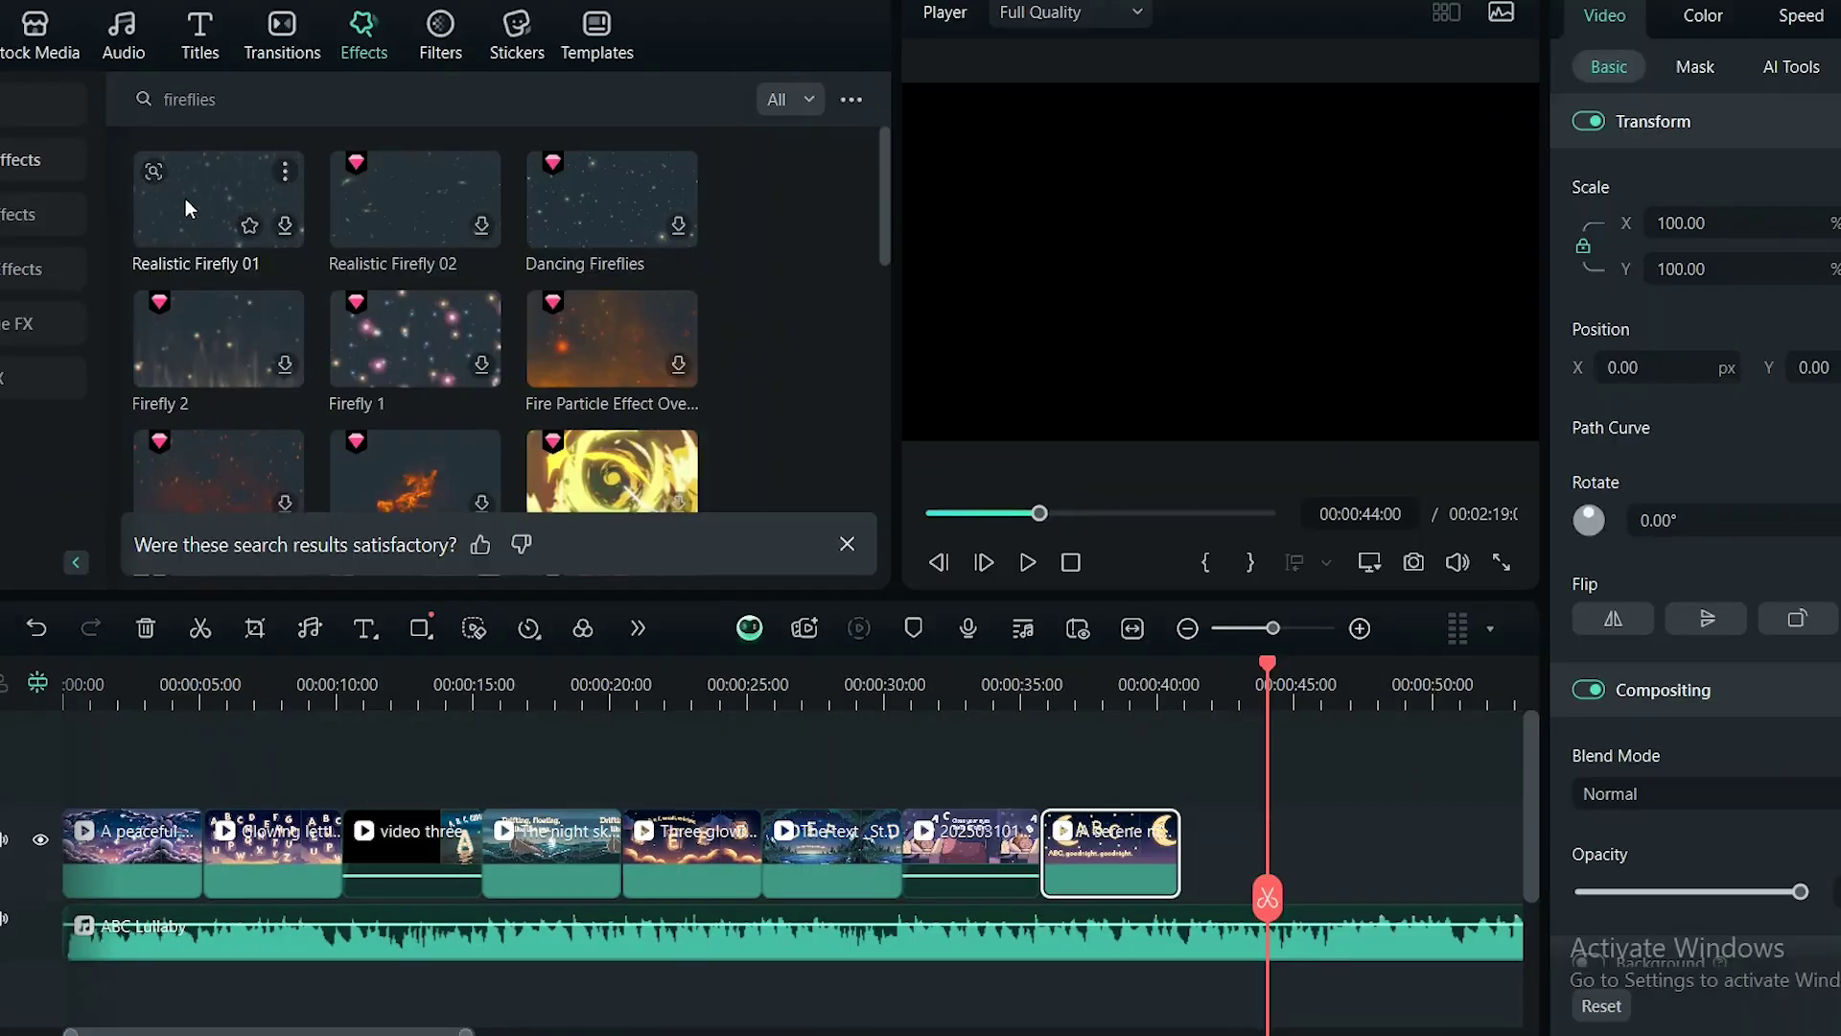
Overlay the Realistic Firefly 01 effect on the clips and open the Blur out settings
left_click_drag(186, 198, 1056, 764)
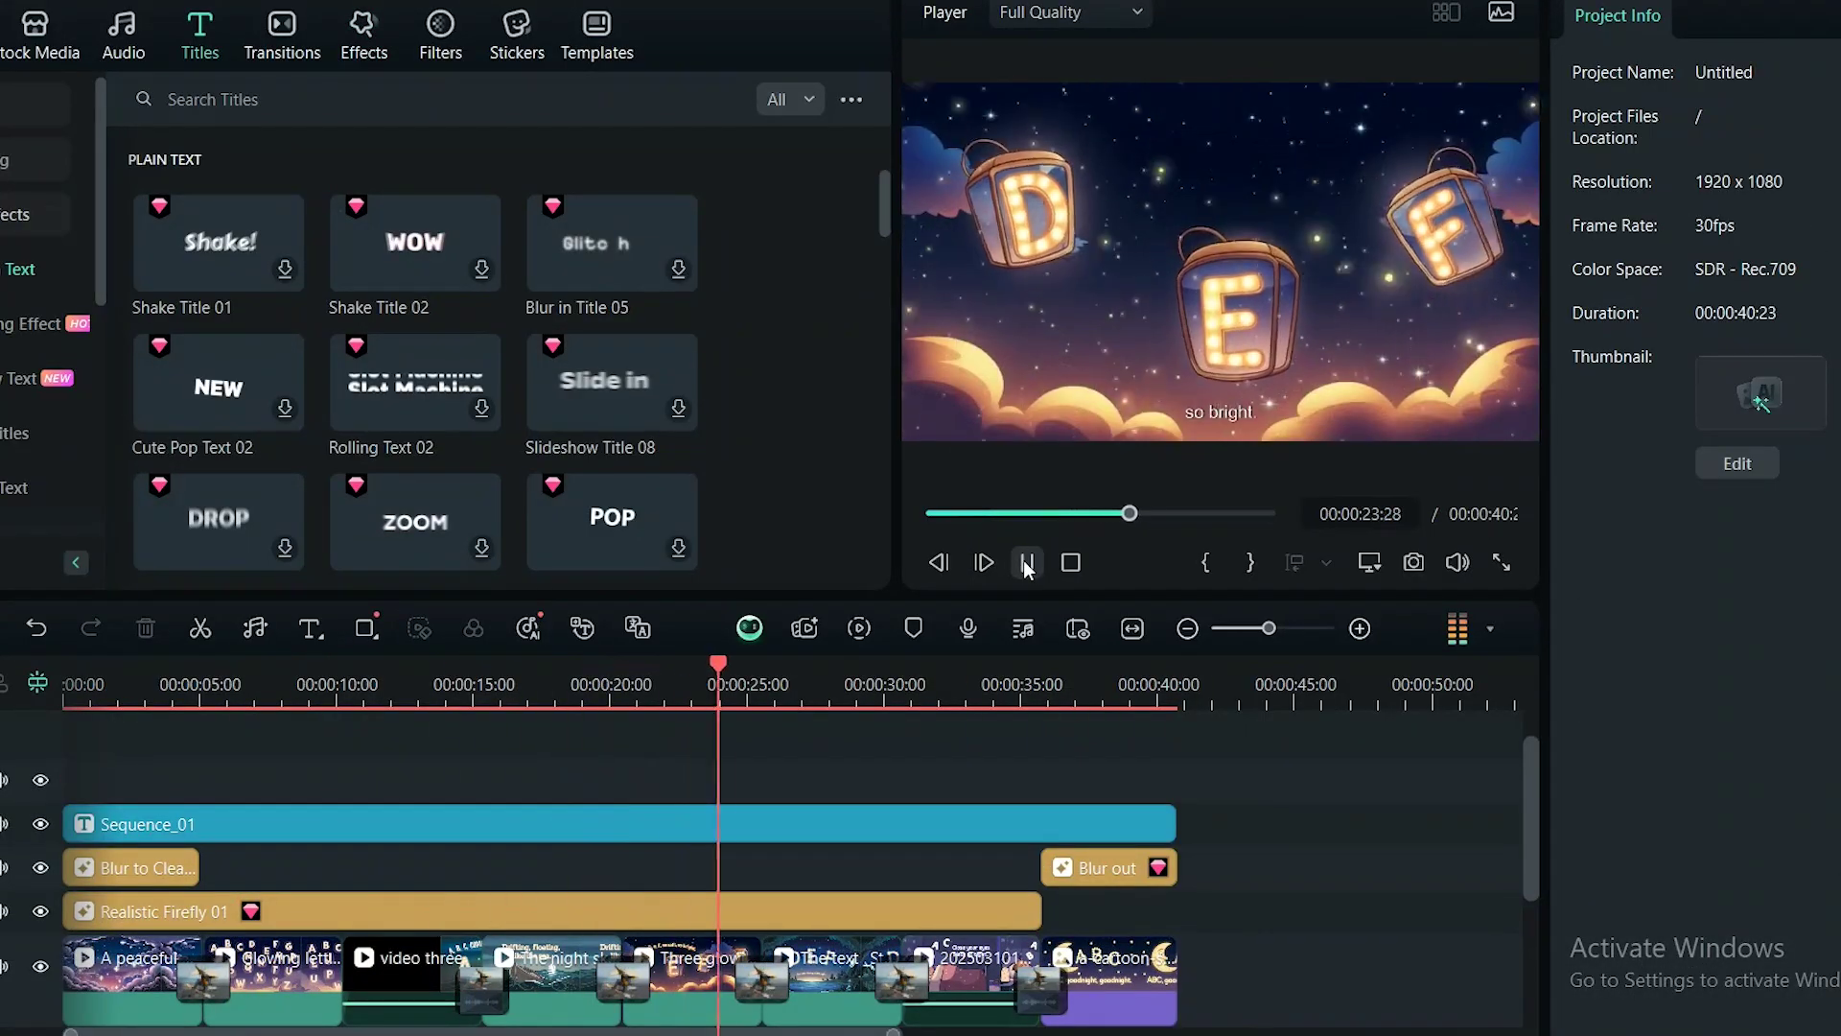
left_click(1103, 868)
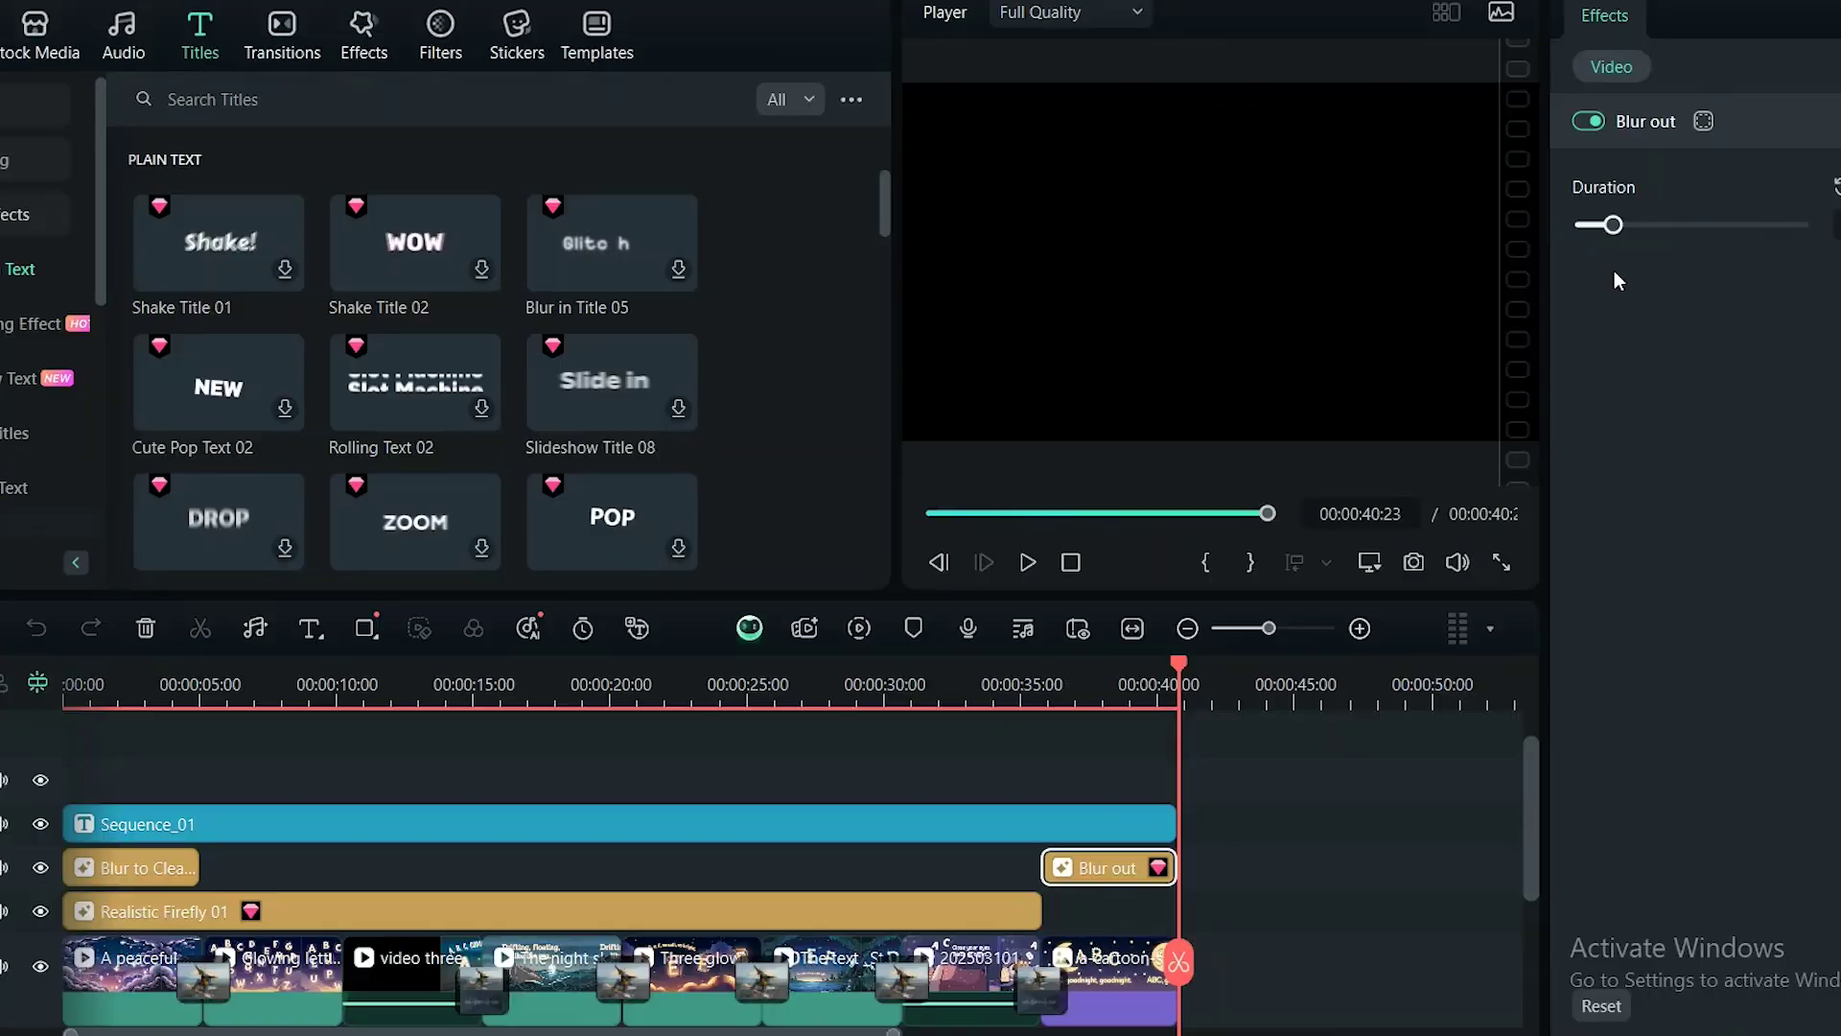